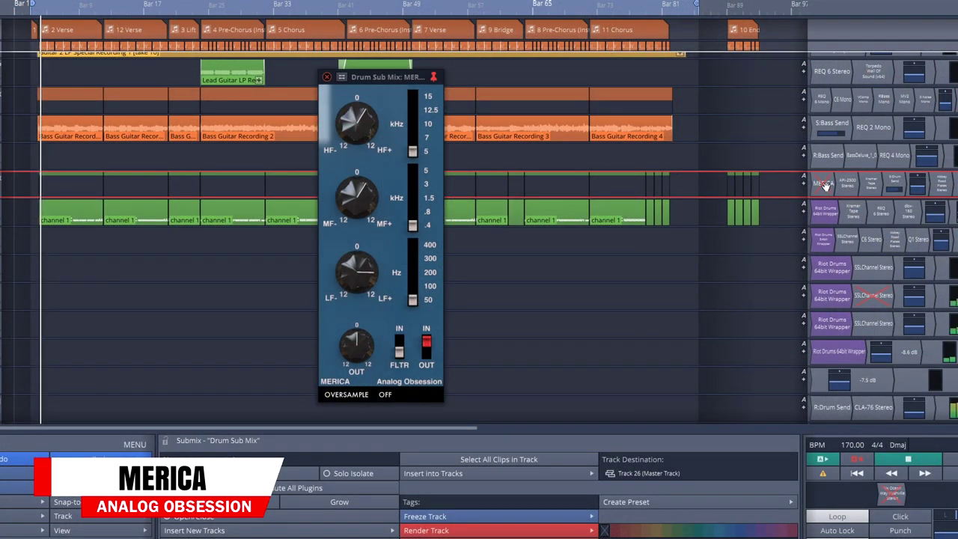
# Step: Toggle the drum submix MERICA off and on several times, leaving it enabled
pyautogui.rightClick(824, 184)
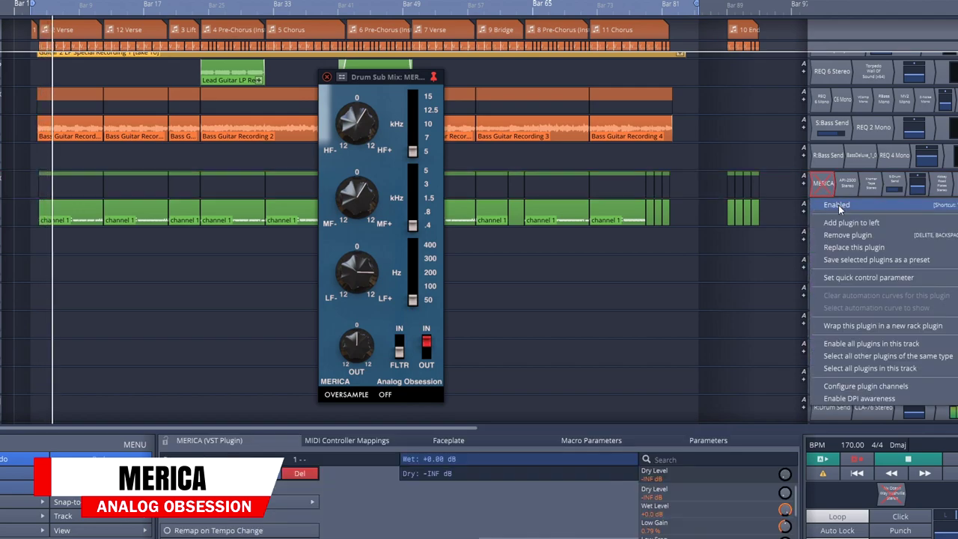
pyautogui.click(837, 205)
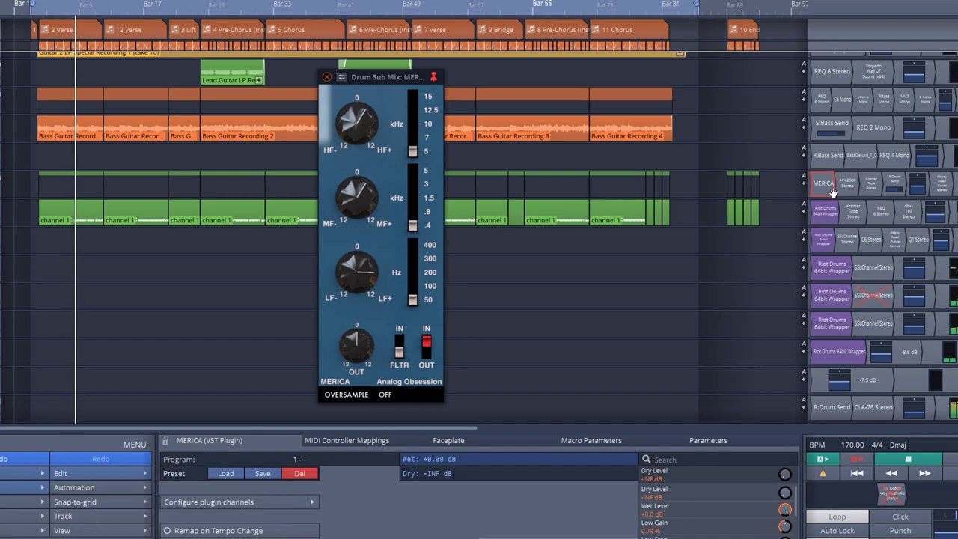
pyautogui.rightClick(839, 204)
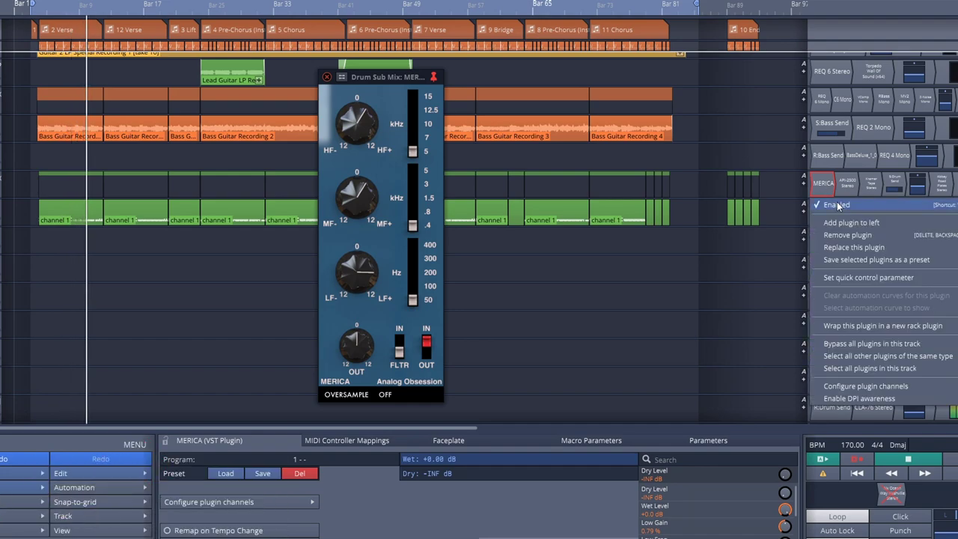
pyautogui.click(837, 205)
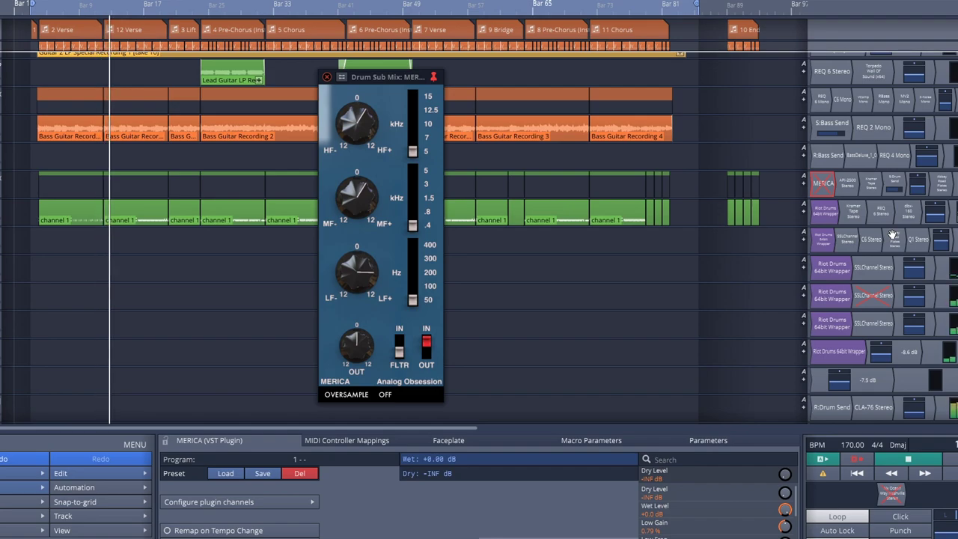
pyautogui.rightClick(838, 200)
pyautogui.click(839, 204)
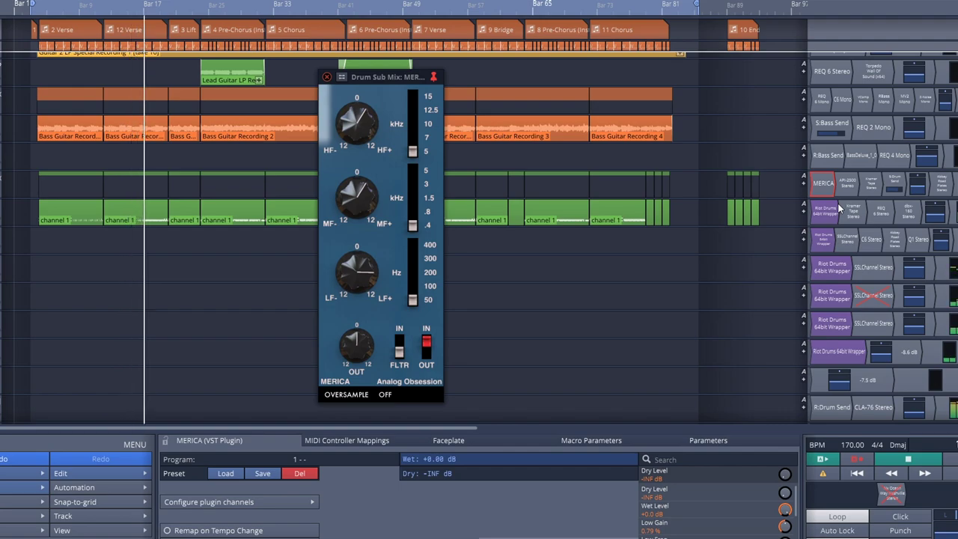
pyautogui.rightClick(830, 187)
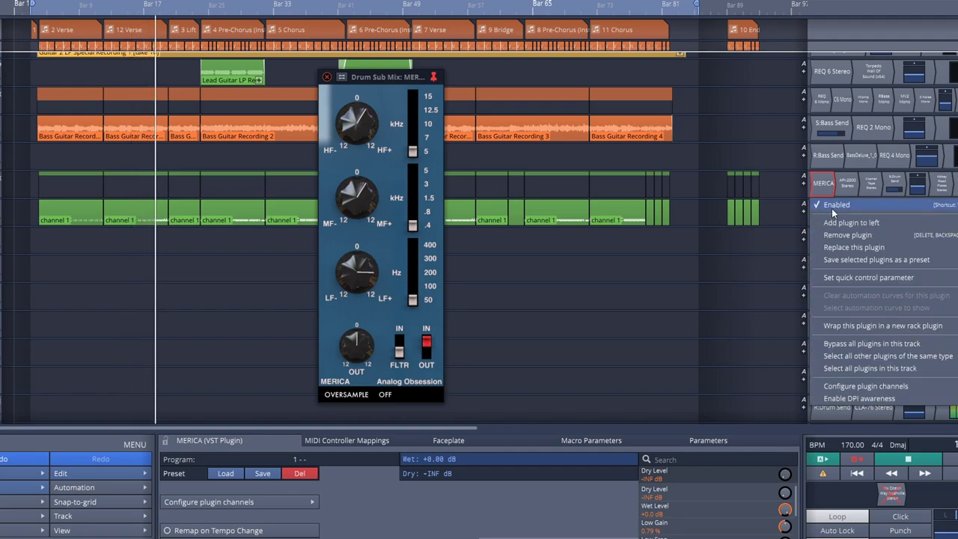
pyautogui.click(833, 204)
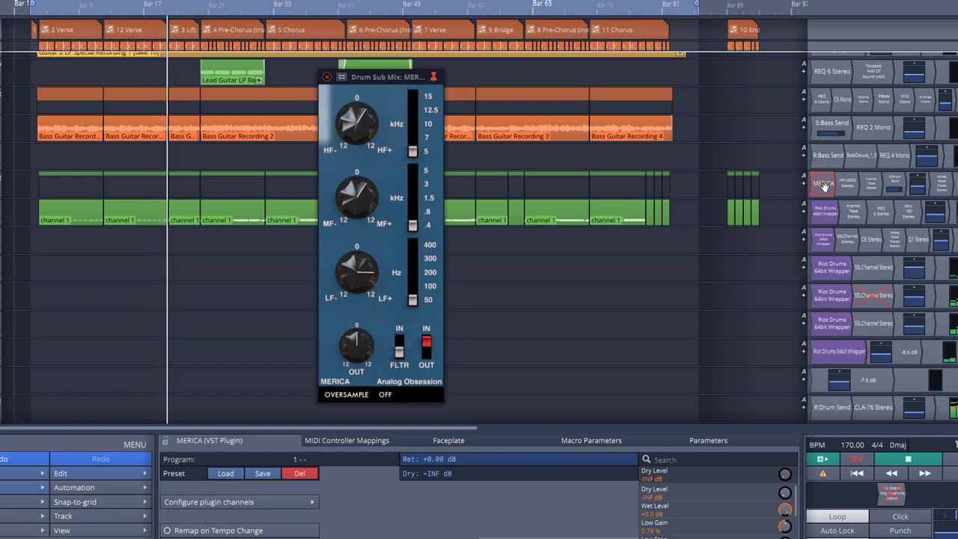
pyautogui.rightClick(830, 200)
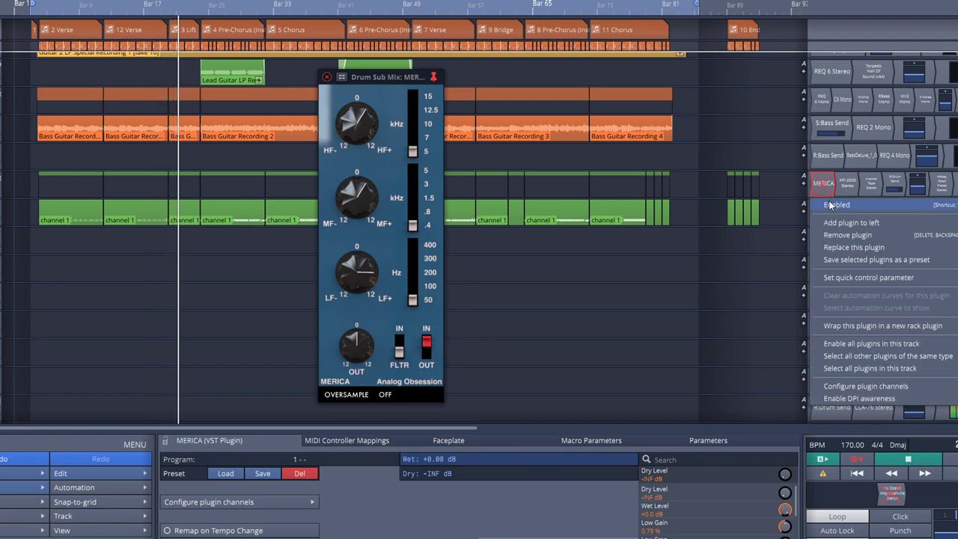
pyautogui.click(830, 204)
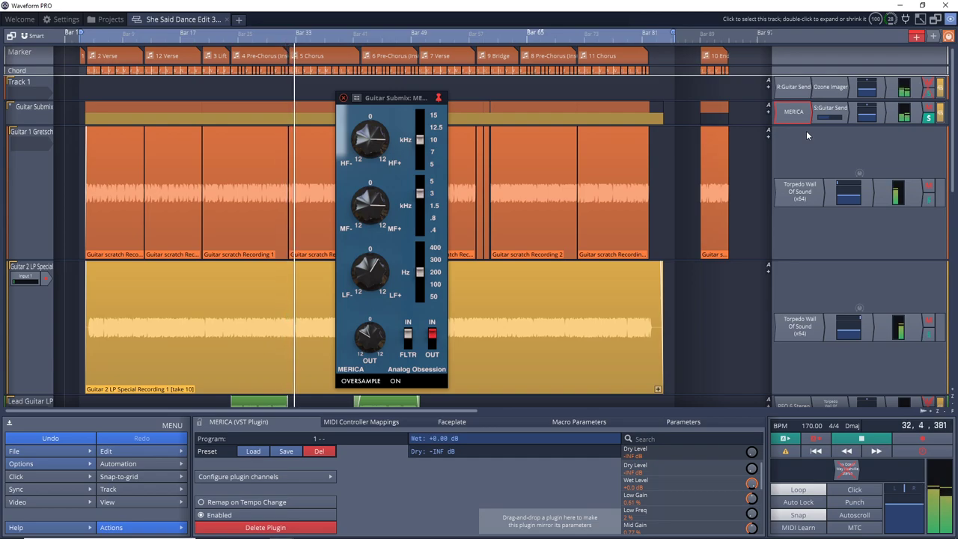
pyautogui.rightClick(799, 116)
pyautogui.click(800, 131)
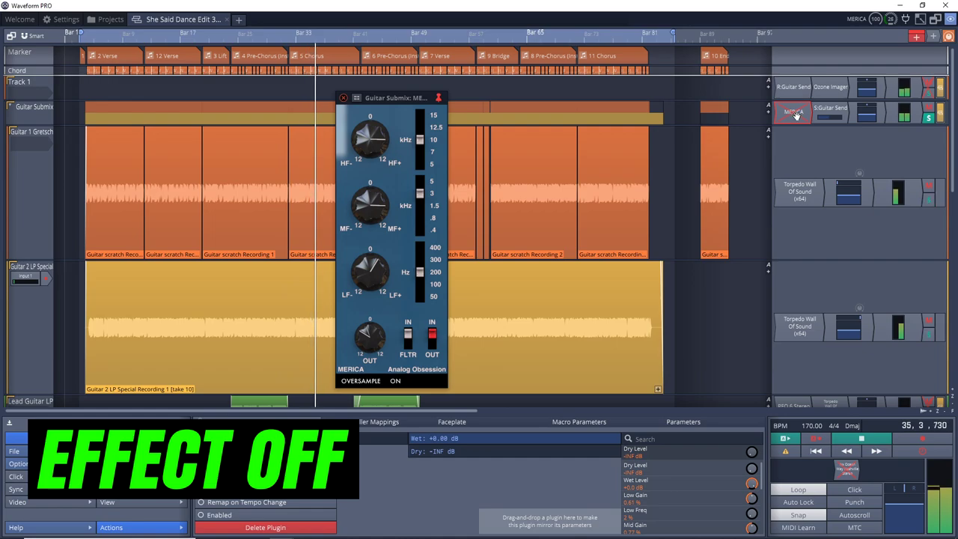
pyautogui.rightClick(796, 114)
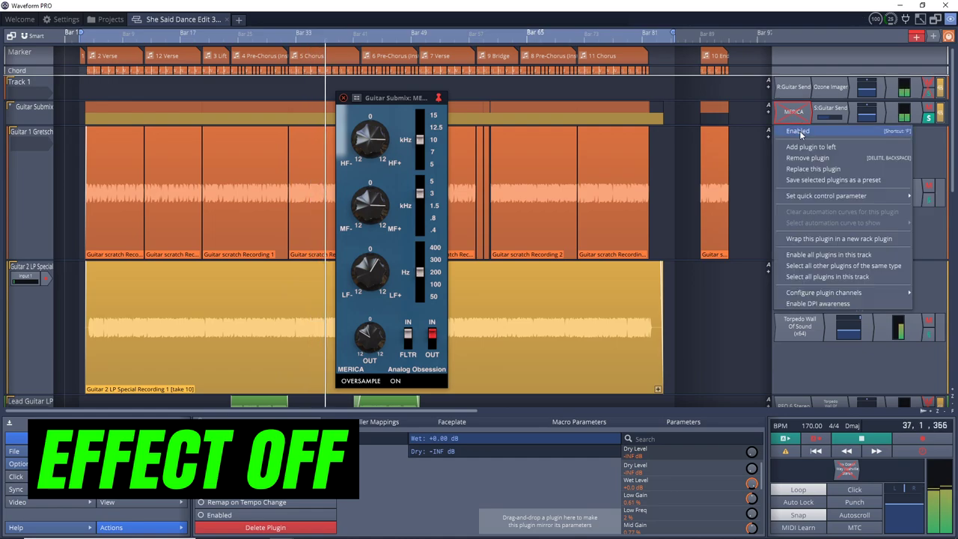
pyautogui.click(800, 132)
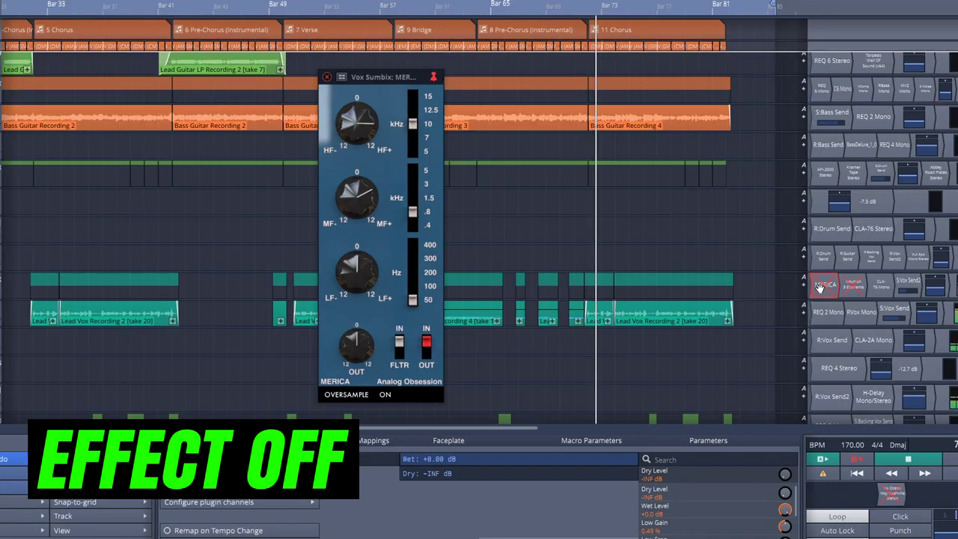
# Step: Bypass the vocal submix MERICA EQ for comparison, then re-enable it
pyautogui.rightClick(823, 291)
pyautogui.click(830, 306)
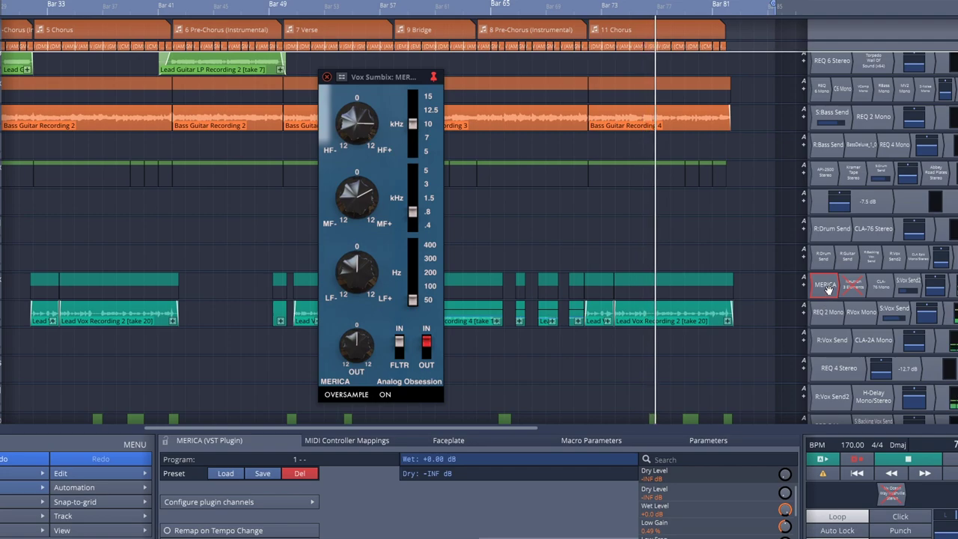
pyautogui.rightClick(826, 290)
pyautogui.click(836, 307)
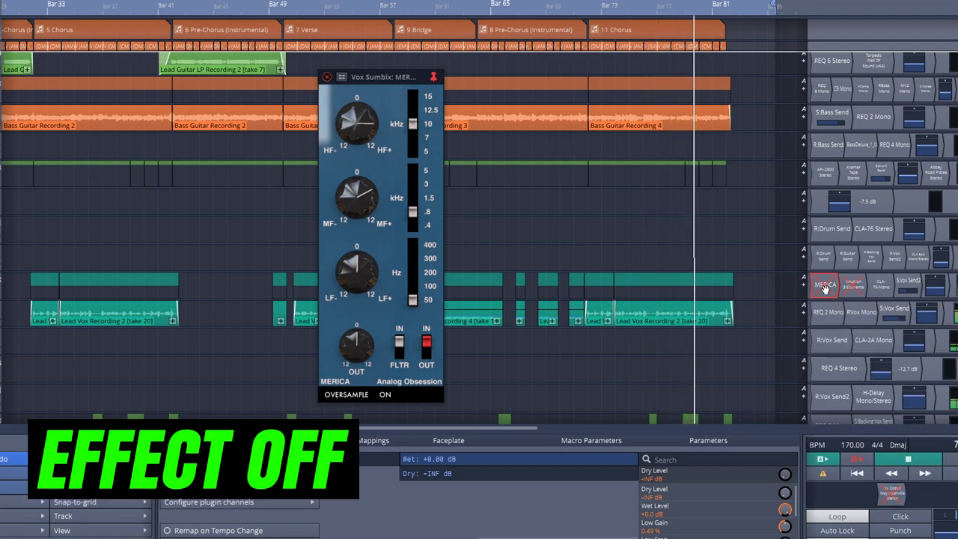
pyautogui.rightClick(826, 289)
pyautogui.click(837, 309)
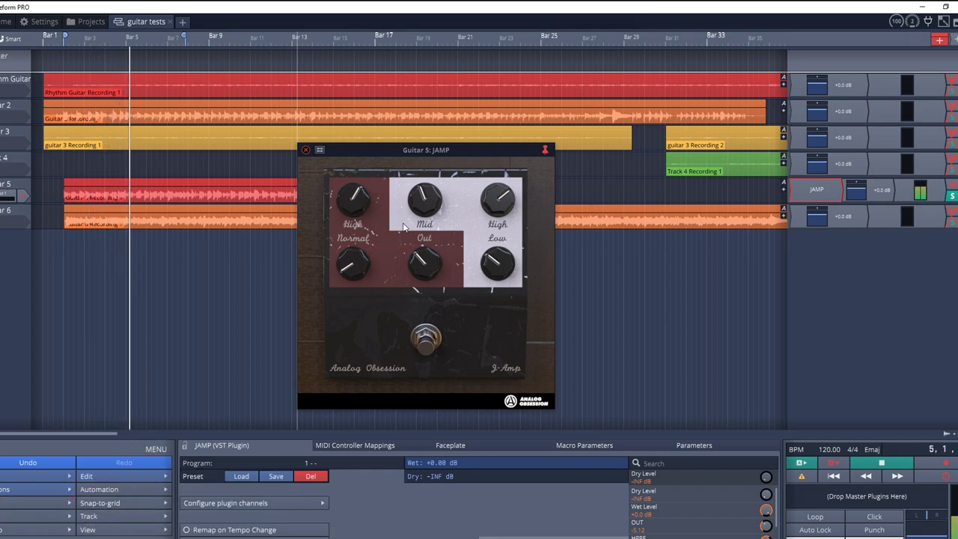
# Step: Tweak JAMP's High, Normal and Out knobs and boost the High tone to 0.80
pyautogui.moveTo(355, 204); pyautogui.dragTo(353, 224)
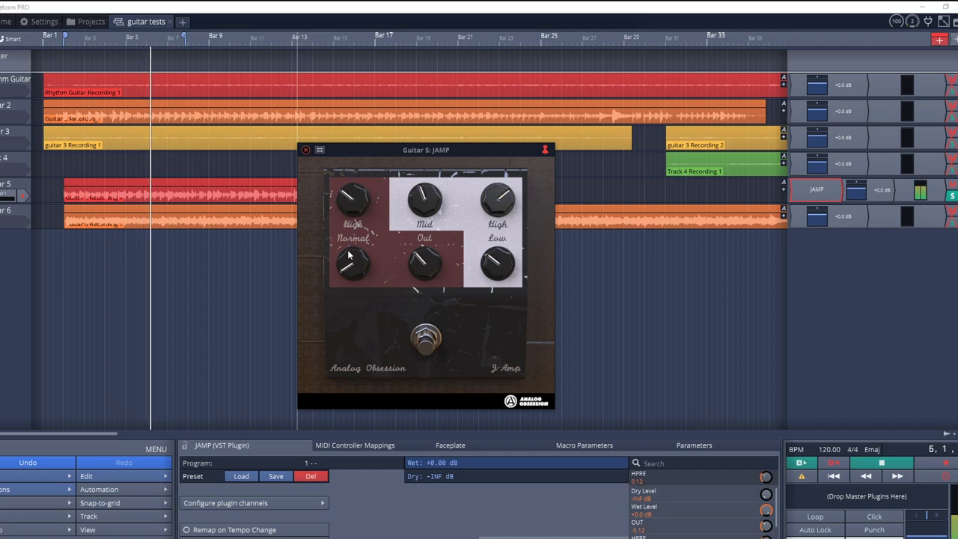
pyautogui.moveTo(348, 274)
pyautogui.mouseDown()
pyautogui.moveTo(334, 170)
pyautogui.moveTo(331, 226)
pyautogui.mouseUp()
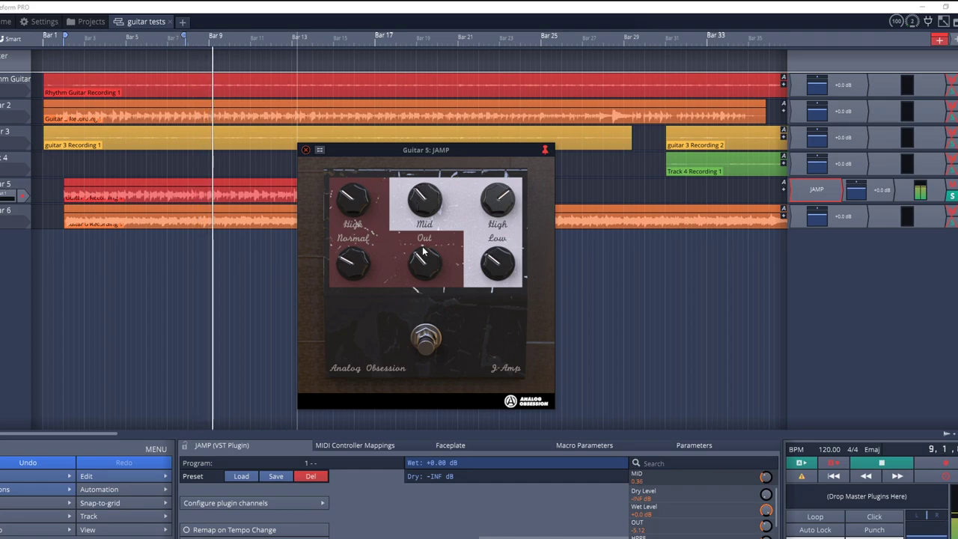
pyautogui.moveTo(424, 256)
pyautogui.mouseDown()
pyautogui.moveTo(415, 273)
pyautogui.moveTo(417, 232)
pyautogui.moveTo(417, 255)
pyautogui.mouseUp()
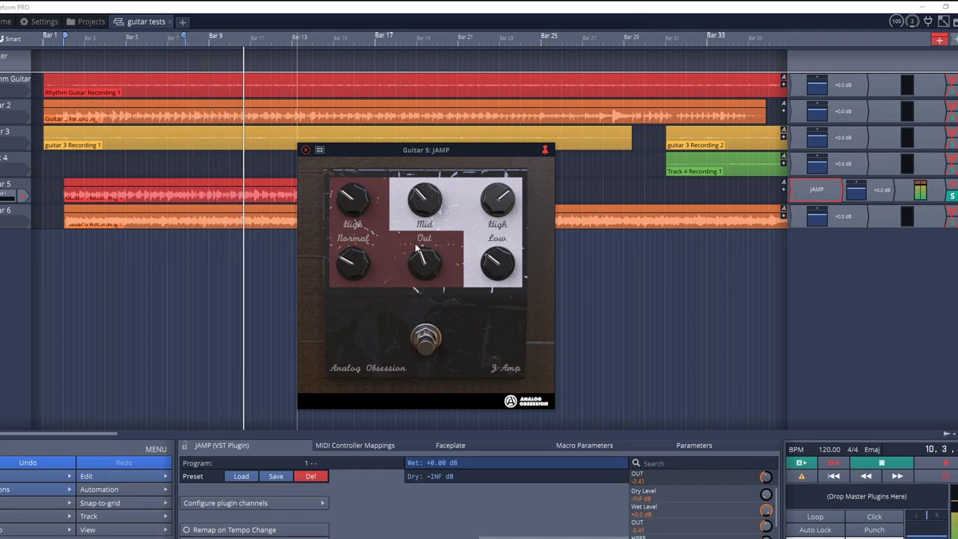
pyautogui.click(492, 263)
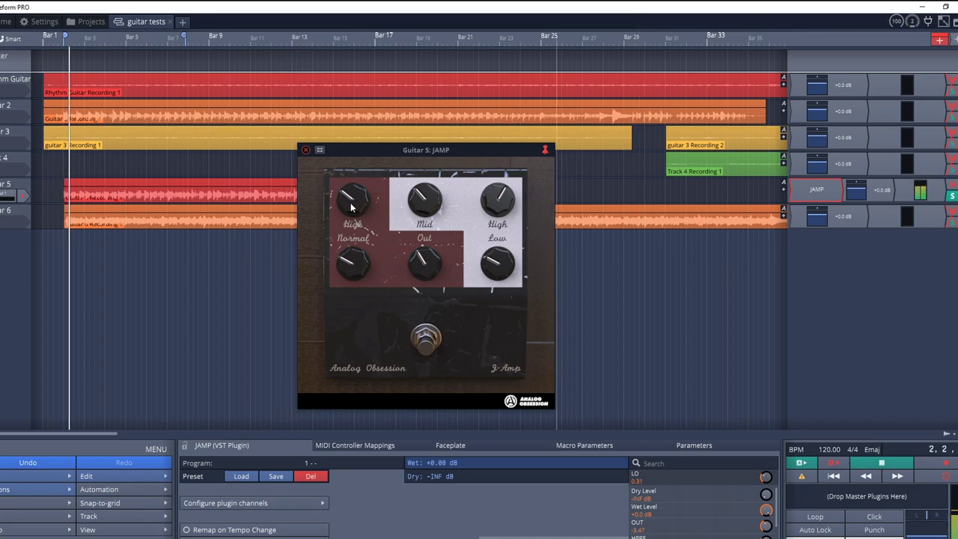
pyautogui.click(349, 266)
pyautogui.moveTo(349, 268); pyautogui.dragTo(342, 211)
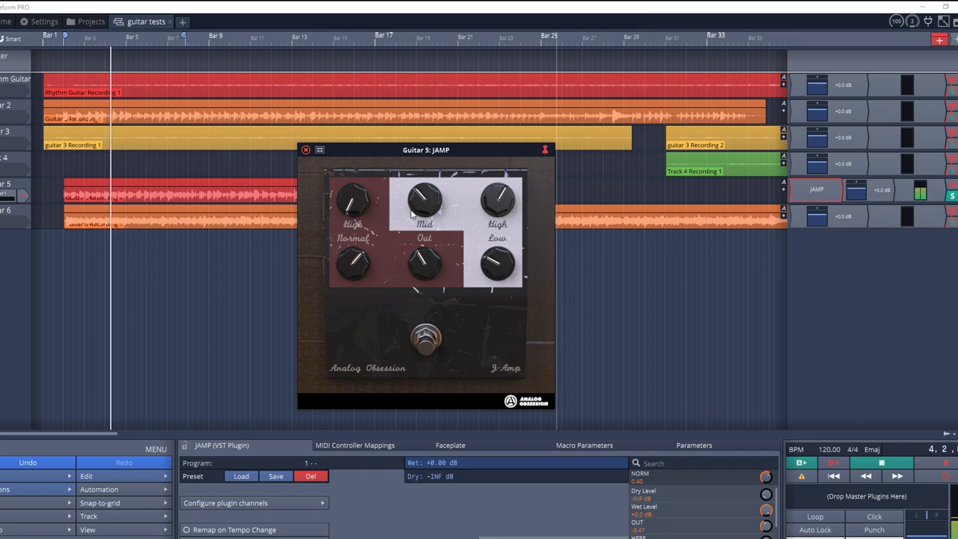
pyautogui.moveTo(490, 206)
pyautogui.mouseDown()
pyautogui.moveTo(487, 169)
pyautogui.moveTo(488, 184)
pyautogui.mouseUp()
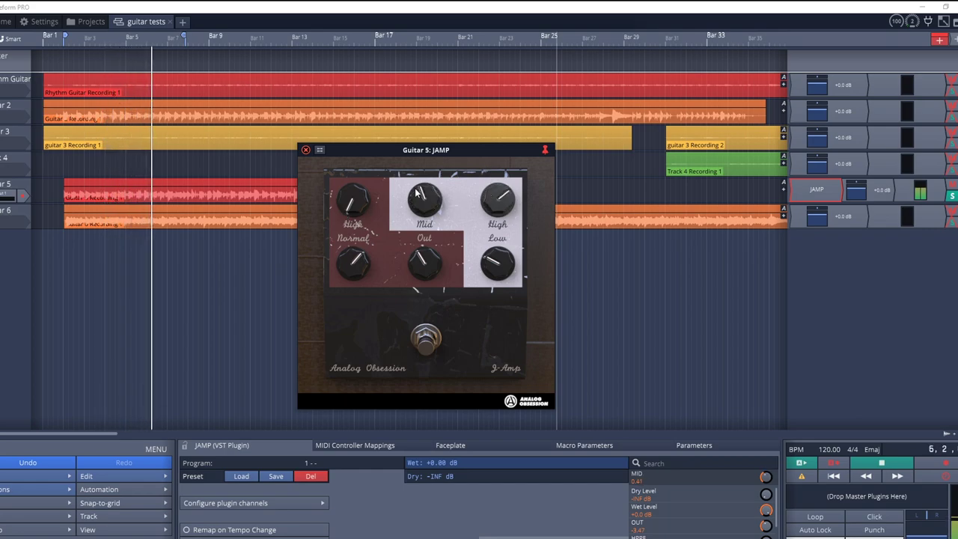
# Step: Turn JAMP's Normal nearly all the way down and settle the High preamp at about 0.08
pyautogui.click(357, 260)
pyautogui.moveTo(358, 261); pyautogui.dragTo(347, 319)
pyautogui.moveTo(352, 201); pyautogui.dragTo(344, 170)
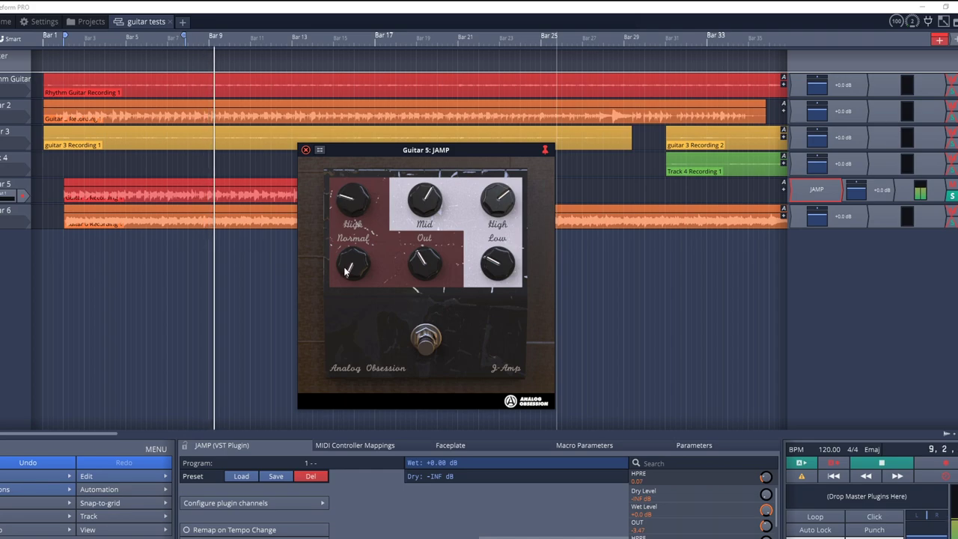
pyautogui.moveTo(346, 272); pyautogui.dragTo(346, 300)
pyautogui.moveTo(349, 196); pyautogui.dragTo(368, 142)
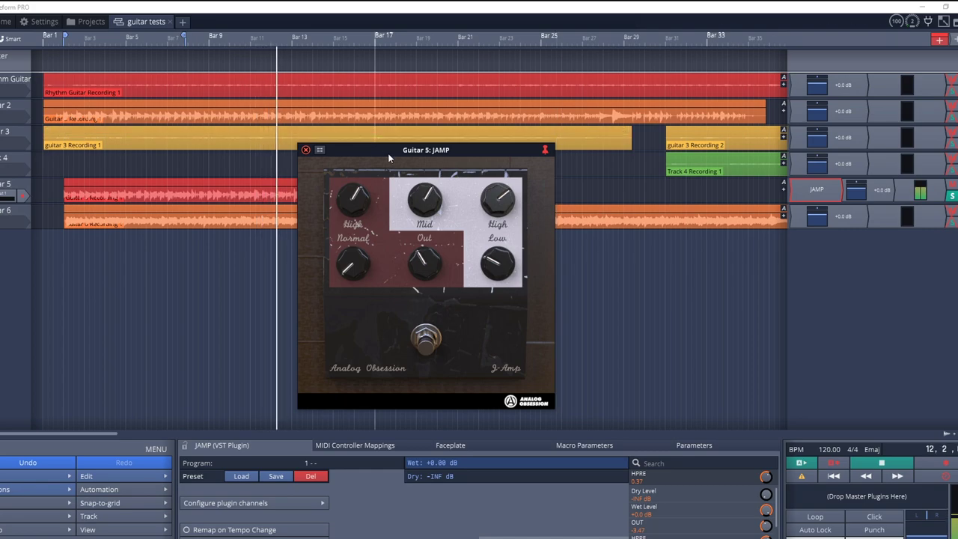
pyautogui.moveTo(356, 192); pyautogui.dragTo(357, 197)
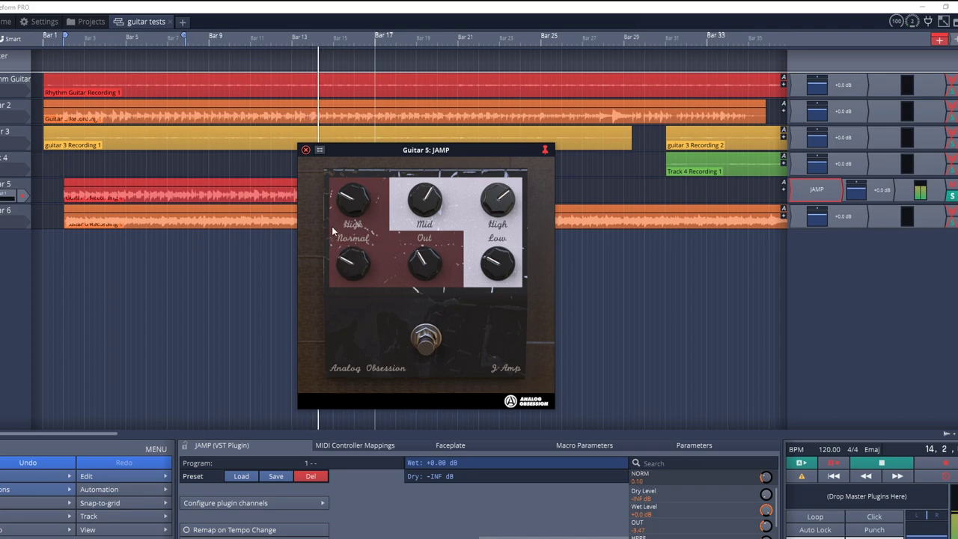
pyautogui.moveTo(346, 193); pyautogui.dragTo(345, 200)
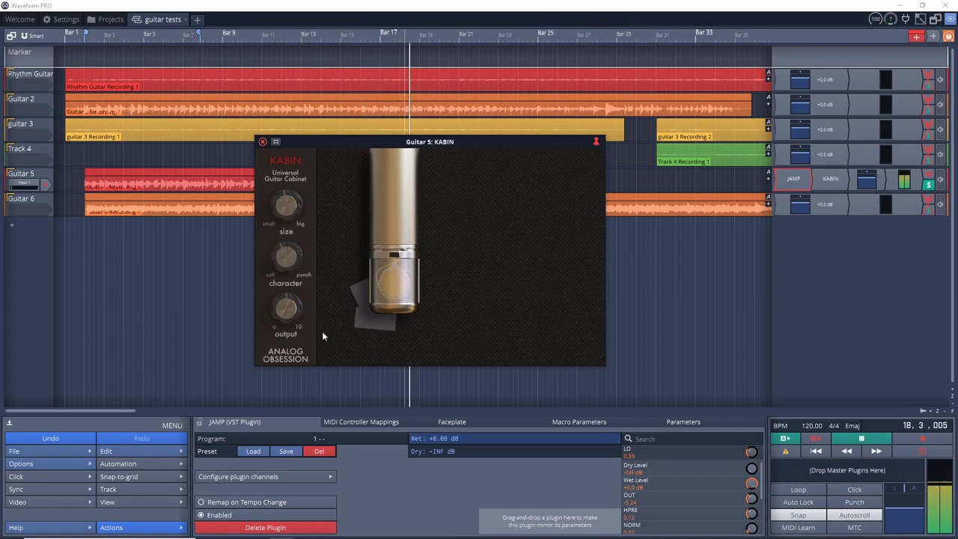
# Step: Move the KABIN microphone right, then further left in front of the speaker
pyautogui.moveTo(385, 292); pyautogui.dragTo(537, 298)
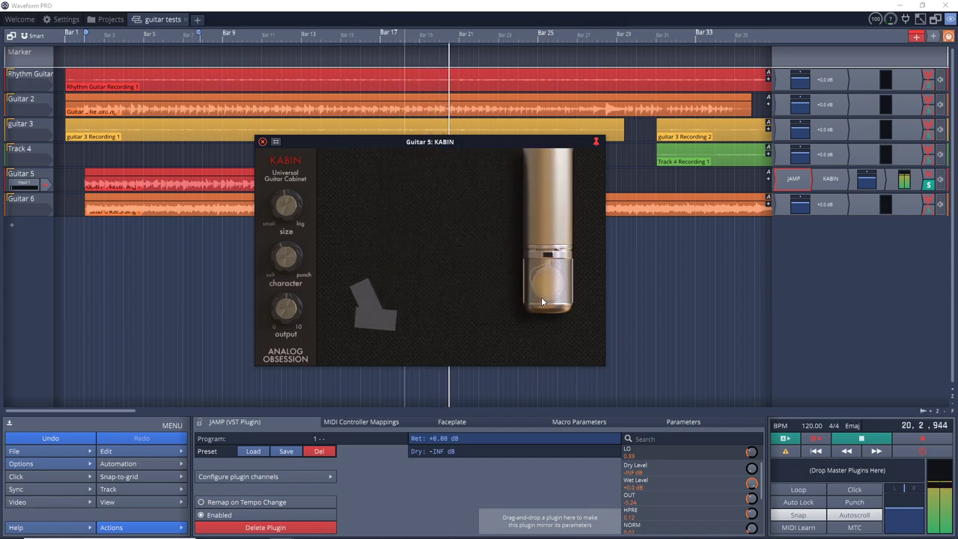
pyautogui.moveTo(536, 212)
pyautogui.mouseDown()
pyautogui.moveTo(541, 290)
pyautogui.moveTo(419, 297)
pyautogui.moveTo(430, 297)
pyautogui.mouseUp()
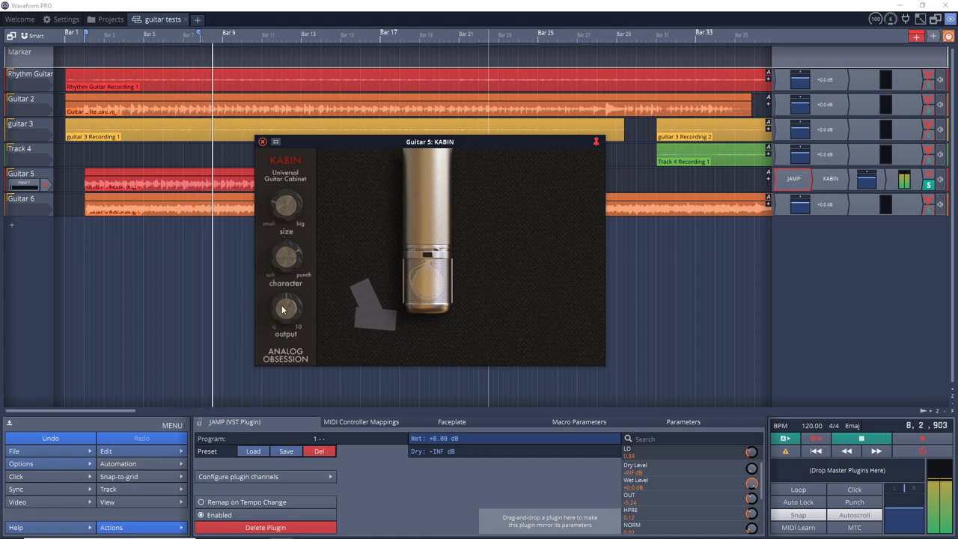
pyautogui.moveTo(440, 284); pyautogui.dragTo(450, 285)
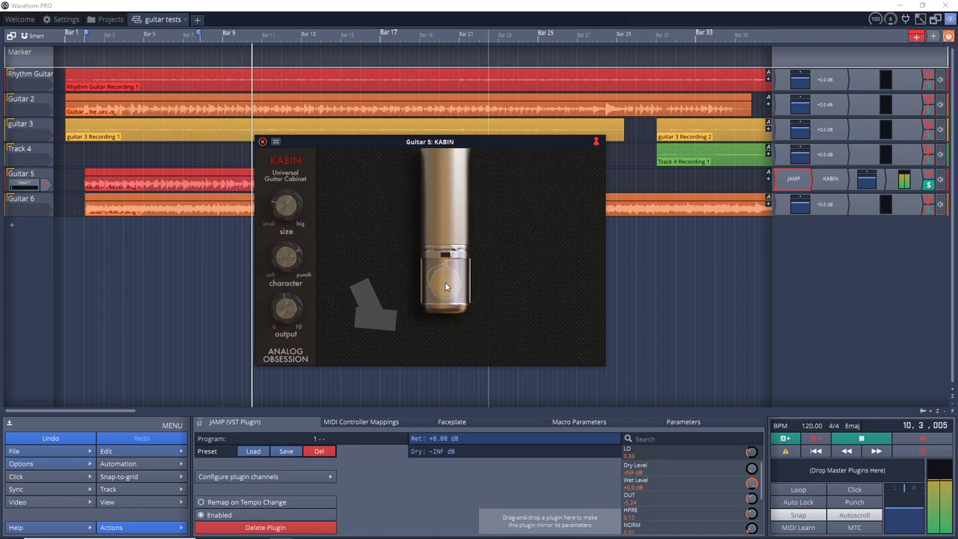
pyautogui.moveTo(449, 285); pyautogui.dragTo(404, 295)
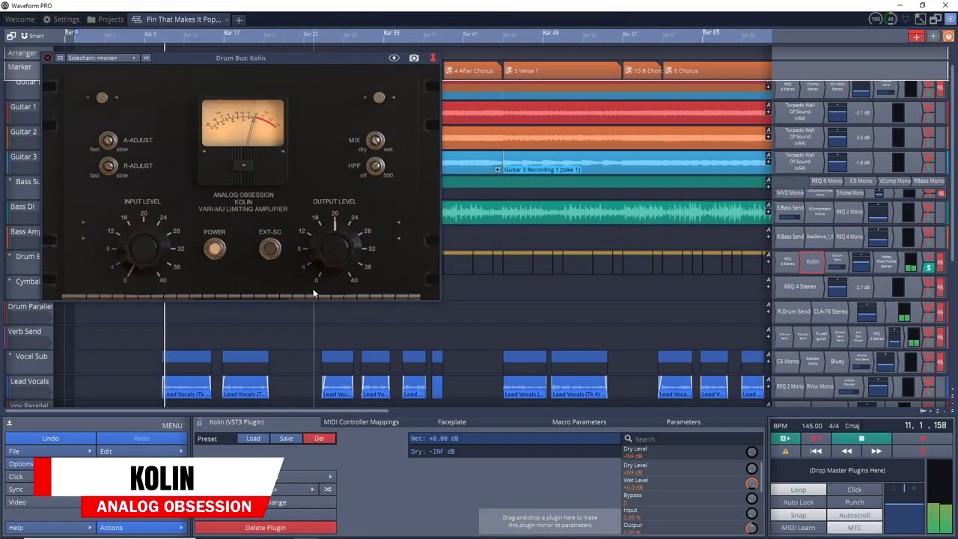
# Step: Turn up the Drum Bus Kolin input and raise its output level to about 5
pyautogui.moveTo(145, 265); pyautogui.dragTo(134, 243)
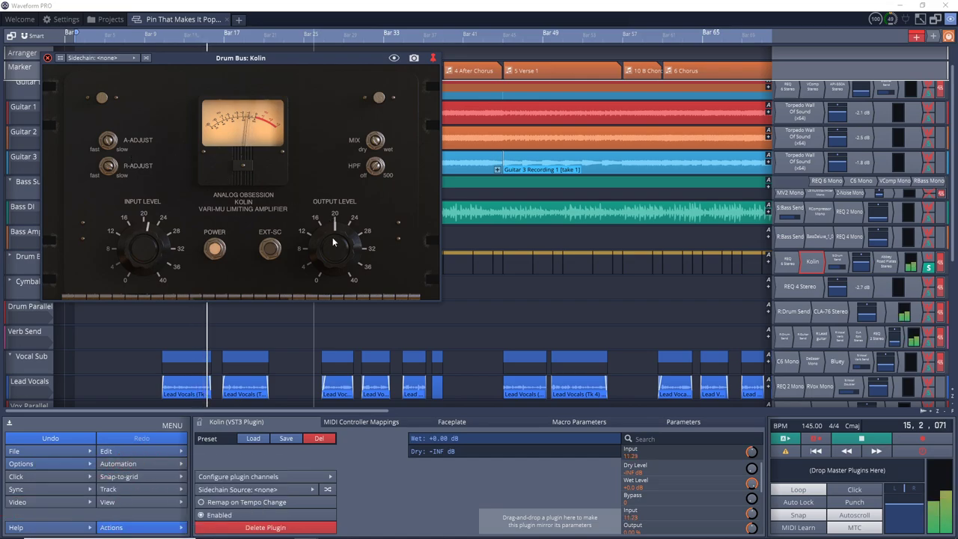
pyautogui.moveTo(337, 233); pyautogui.dragTo(337, 223)
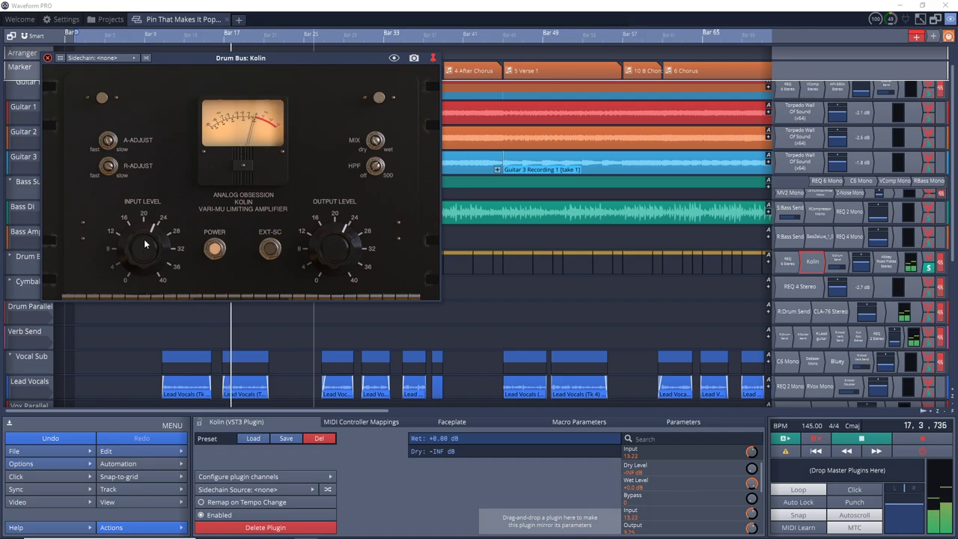
pyautogui.moveTo(316, 255); pyautogui.dragTo(320, 245)
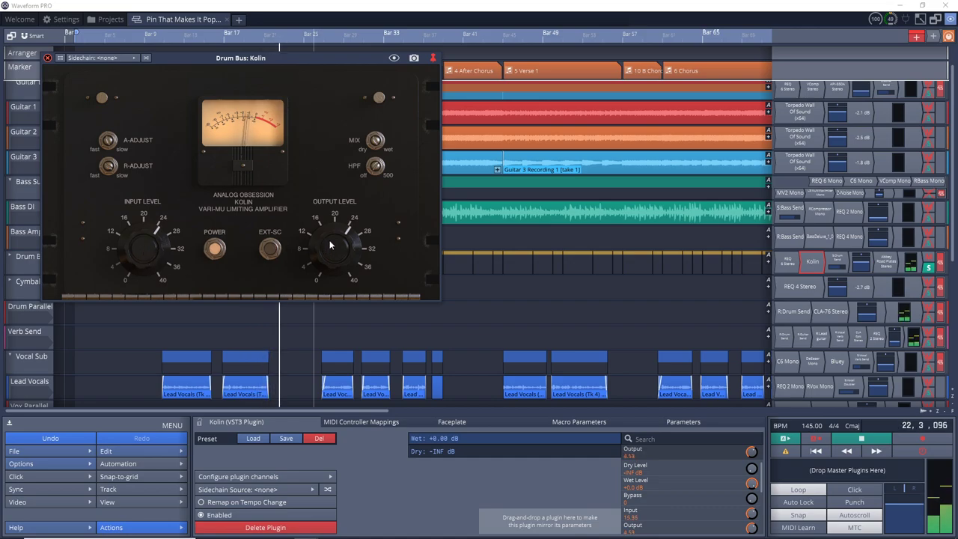
pyautogui.moveTo(131, 247); pyautogui.dragTo(133, 238)
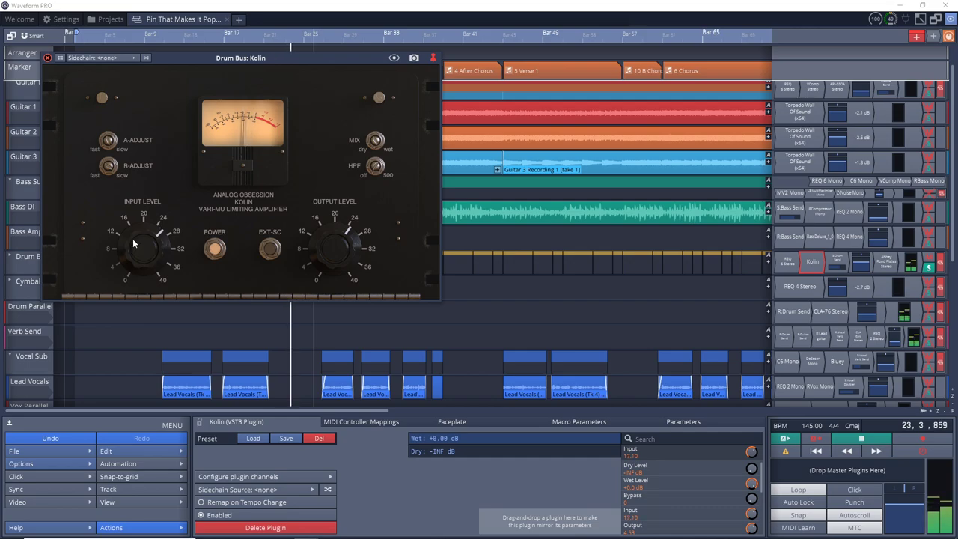
pyautogui.moveTo(315, 242); pyautogui.dragTo(315, 235)
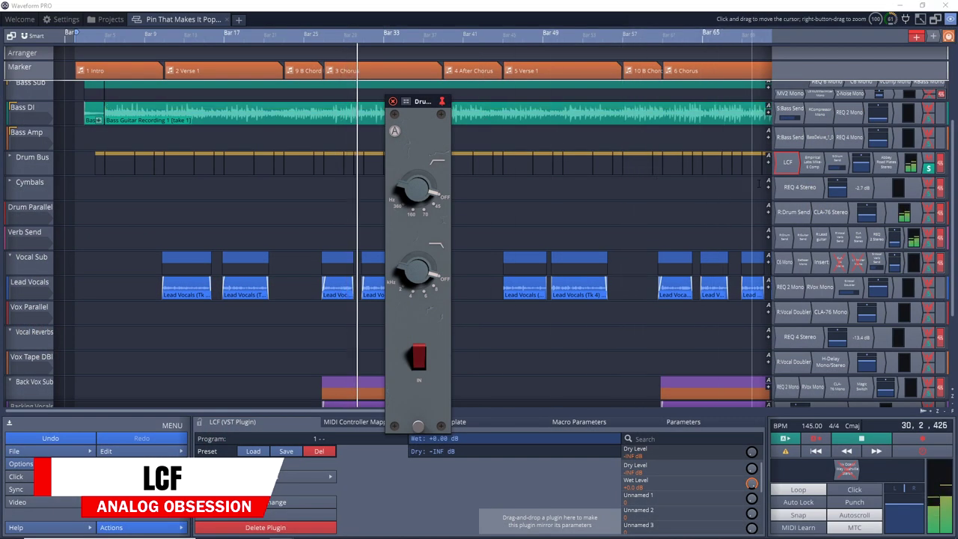
# Step: Bypass the Drum Bus LCF for comparison, then re-enable it
pyautogui.rightClick(787, 165)
pyautogui.click(790, 169)
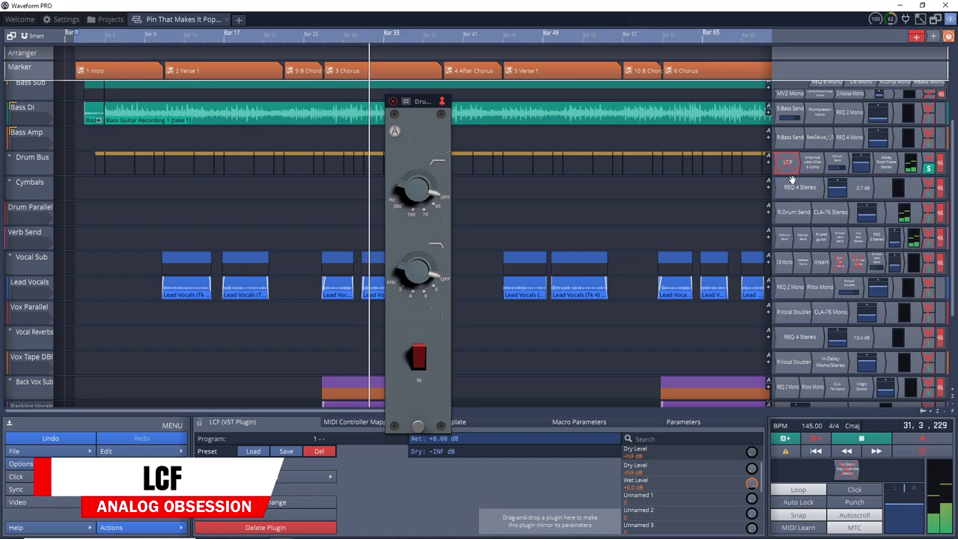
pyautogui.rightClick(789, 164)
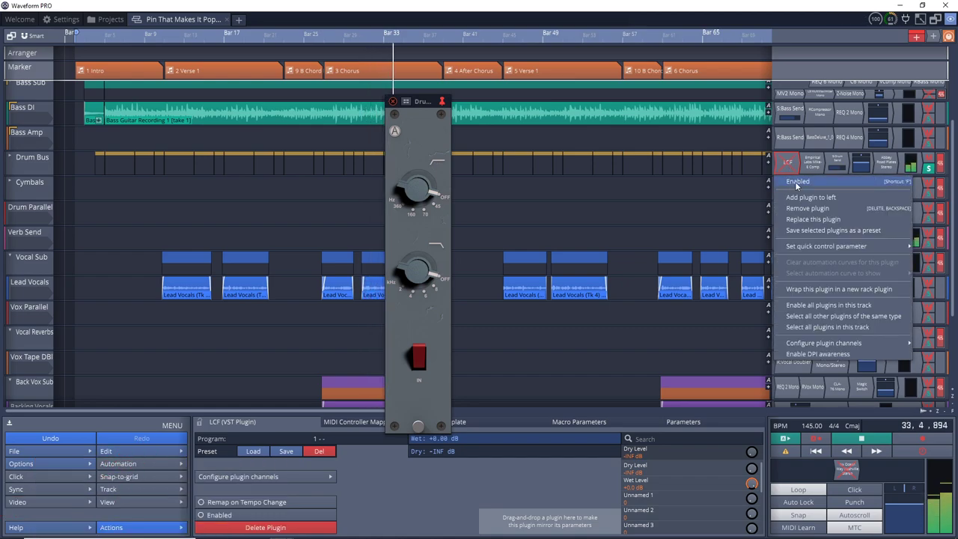
pyautogui.click(796, 183)
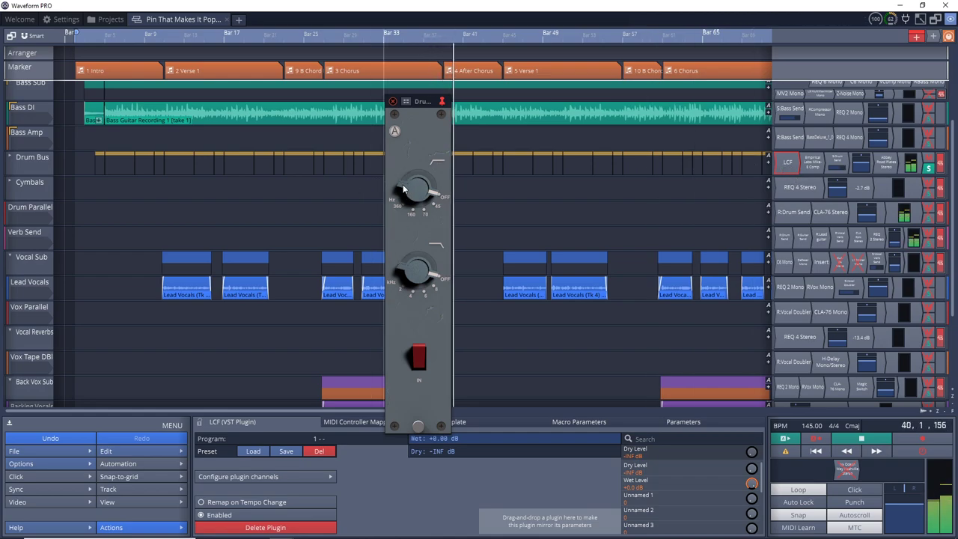
# Step: Set the Guitar Bus LCF low cut and high cut, trying the high cut near 8 kHz and 4 kHz
pyautogui.moveTo(403, 189); pyautogui.dragTo(424, 131)
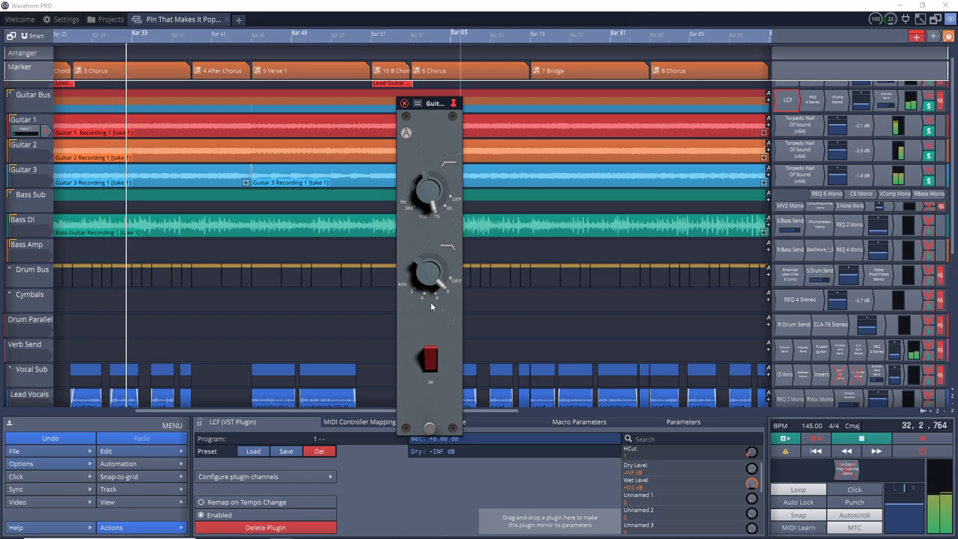
pyautogui.moveTo(424, 265); pyautogui.dragTo(426, 247)
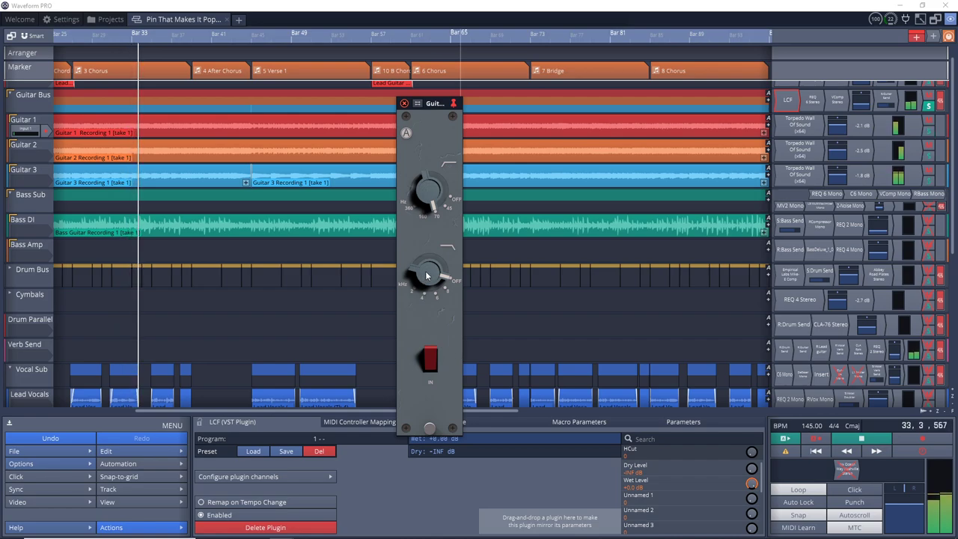
pyautogui.moveTo(420, 260)
pyautogui.mouseDown()
pyautogui.moveTo(414, 173)
pyautogui.moveTo(428, 206)
pyautogui.mouseUp()
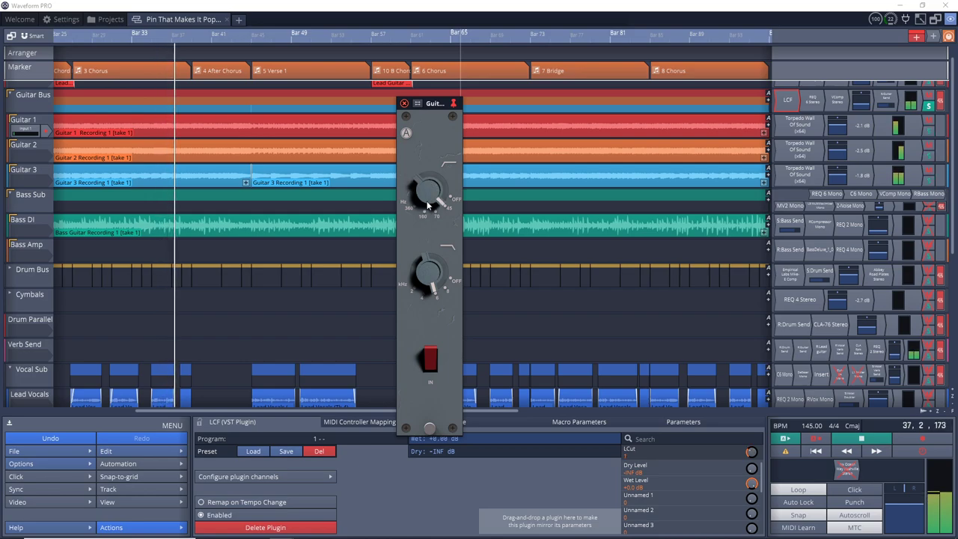
pyautogui.moveTo(426, 184); pyautogui.dragTo(444, 273)
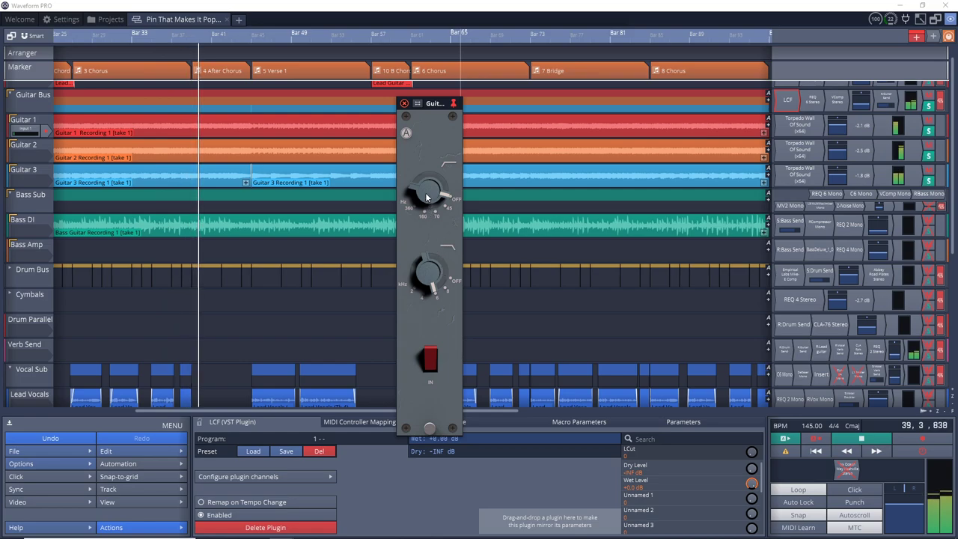
pyautogui.moveTo(429, 196)
pyautogui.mouseDown()
pyautogui.moveTo(420, 144)
pyautogui.moveTo(427, 78)
pyautogui.mouseUp()
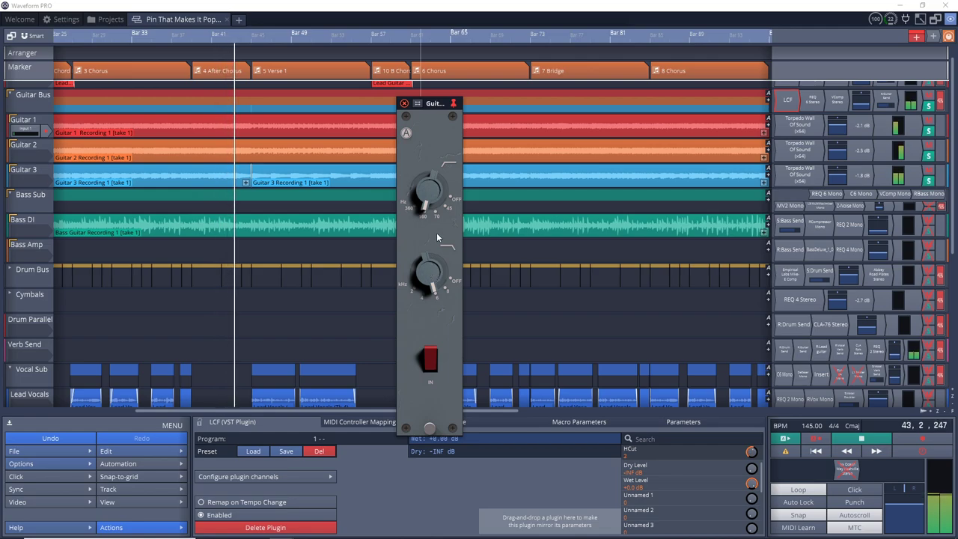
pyautogui.moveTo(429, 275); pyautogui.dragTo(428, 288)
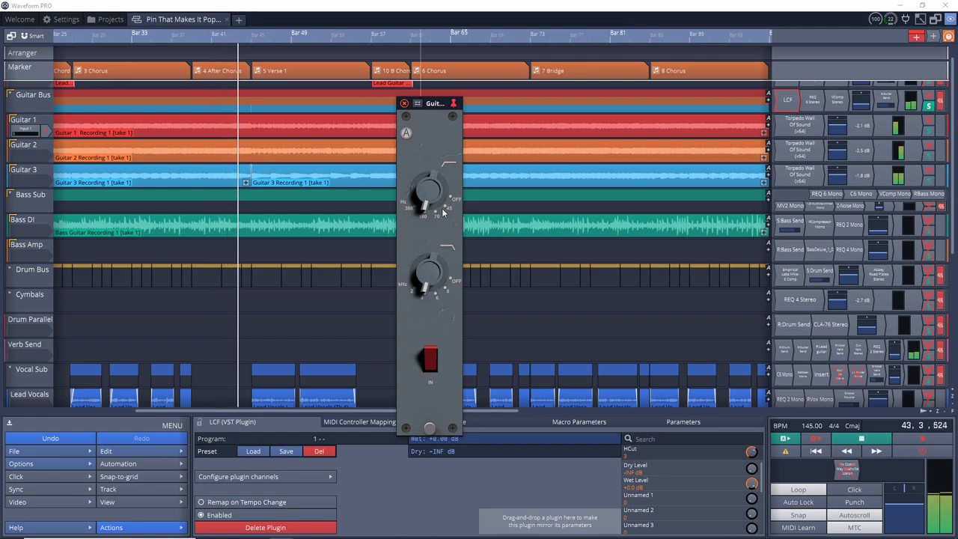
pyautogui.doubleClick(428, 275)
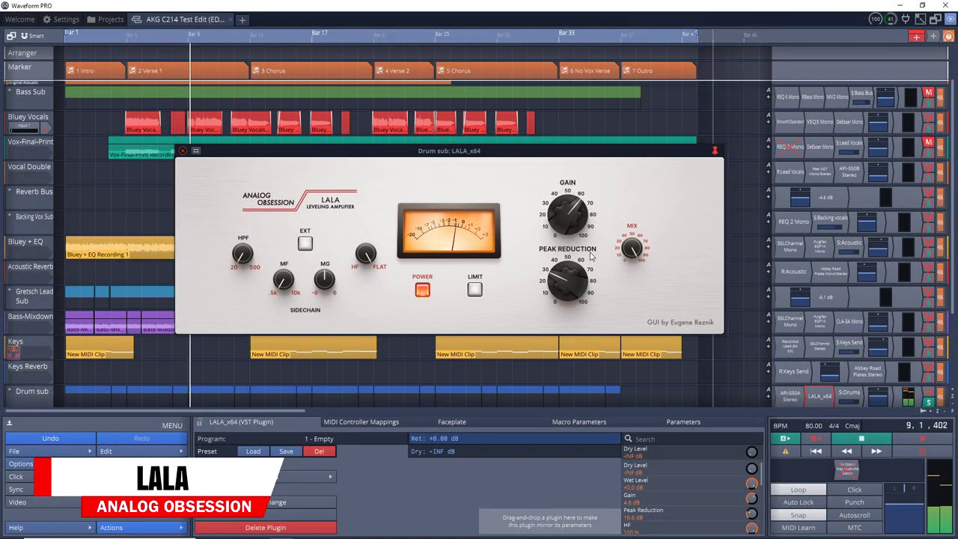
# Step: Set LALA Gain to 8.4 dB and Peak Reduction to about 29 dB while replaying the song
pyautogui.moveTo(568, 279)
pyautogui.moveTo(564, 280); pyautogui.dragTo(564, 275)
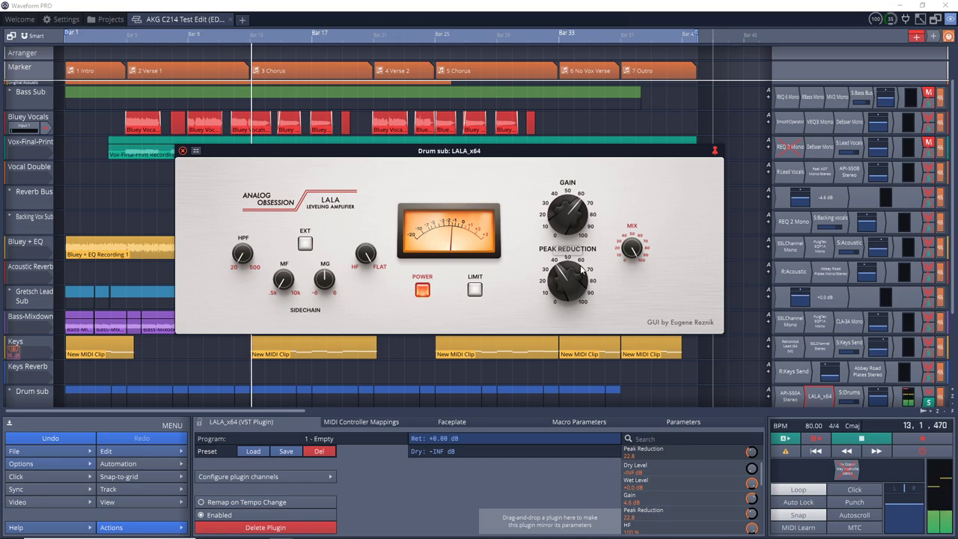
pyautogui.press('space')
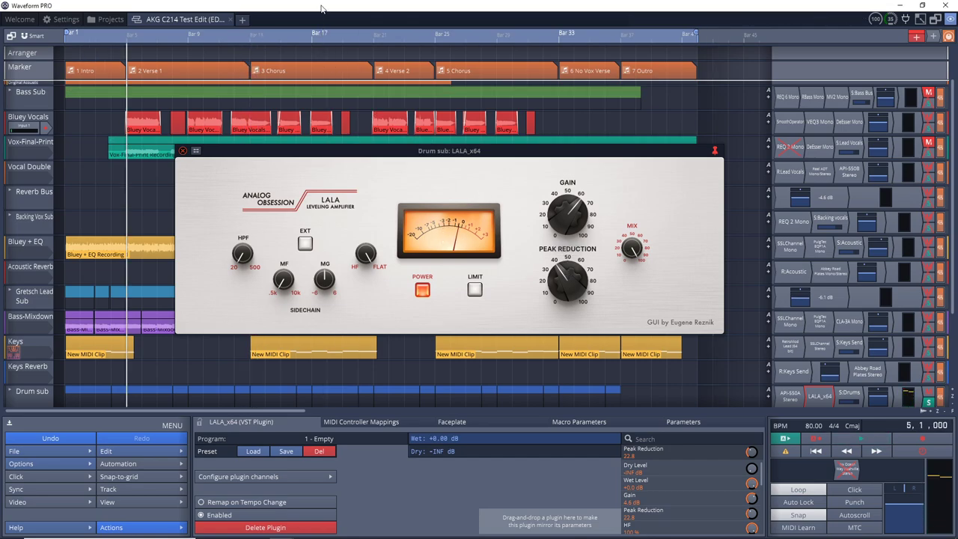
pyautogui.press('space')
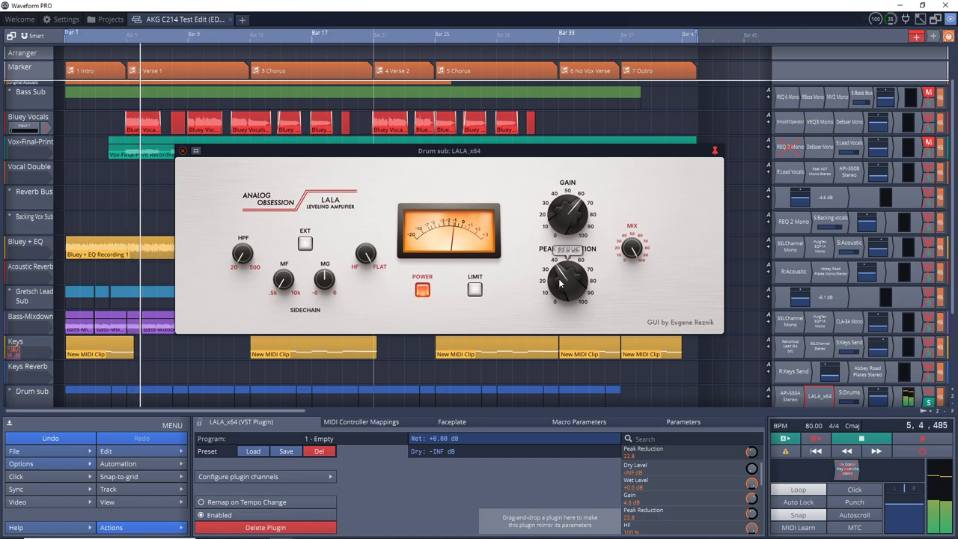
pyautogui.moveTo(567, 285); pyautogui.dragTo(565, 275)
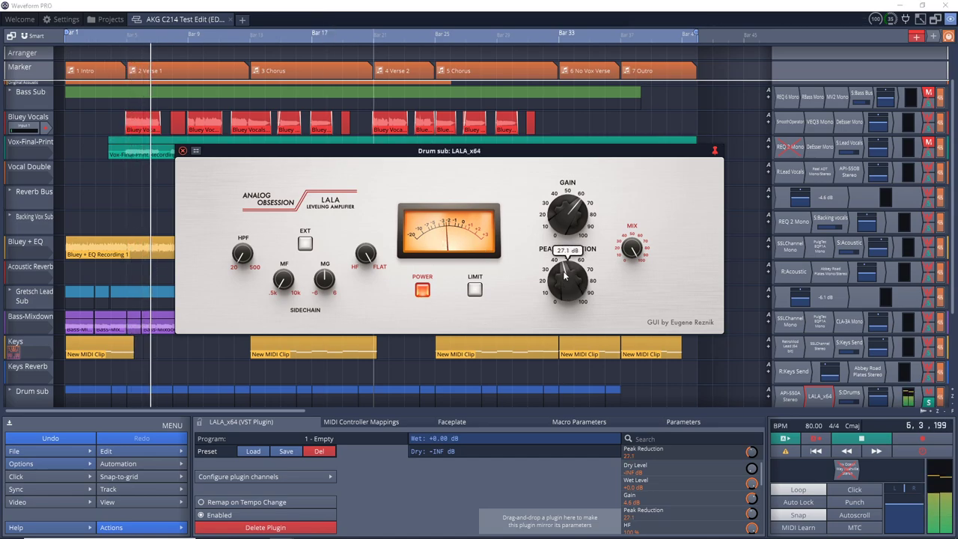
pyautogui.moveTo(564, 222); pyautogui.dragTo(562, 216)
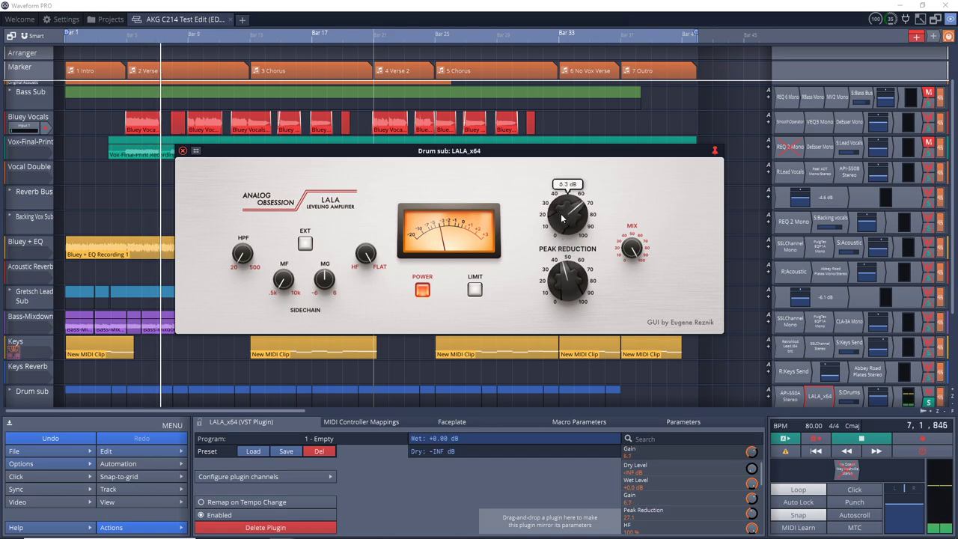
pyautogui.moveTo(566, 214)
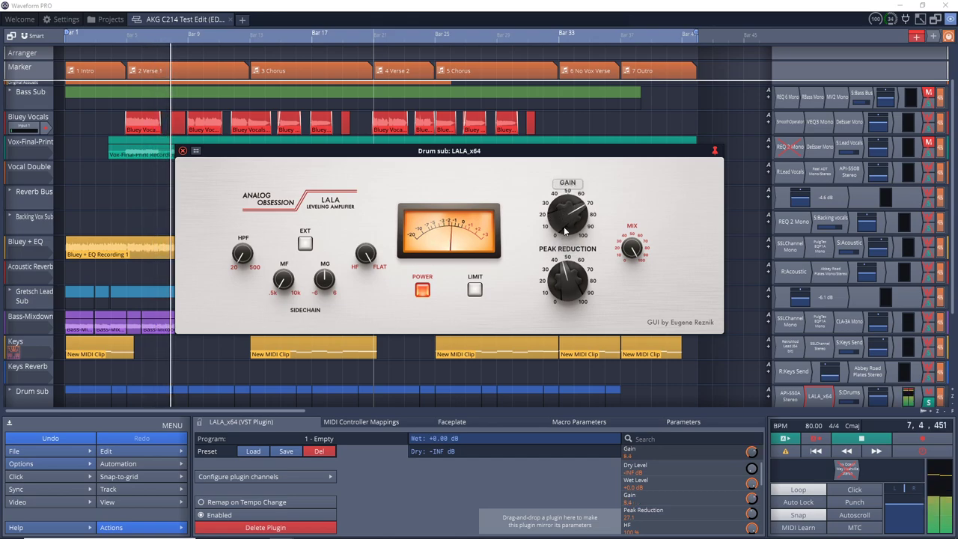
pyautogui.moveTo(567, 285); pyautogui.dragTo(565, 269)
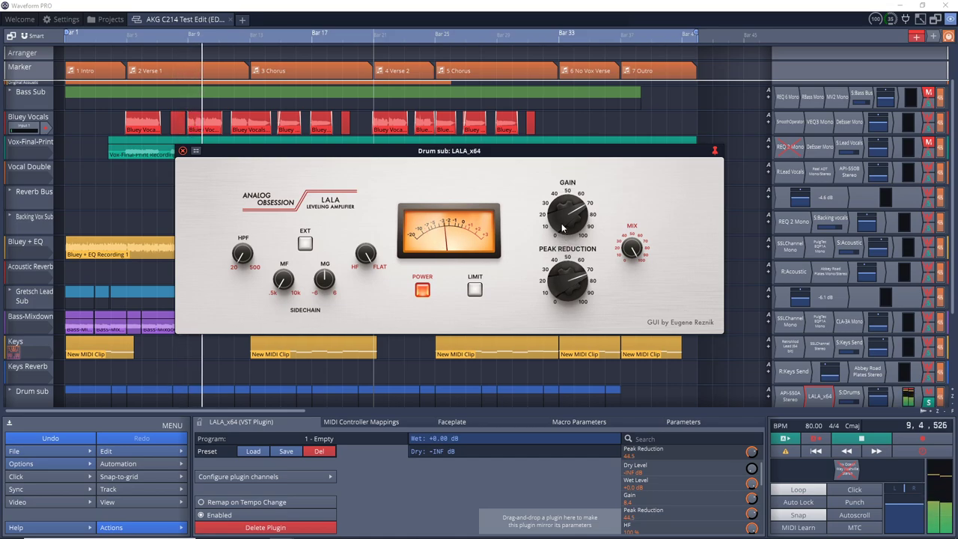
pyautogui.moveTo(567, 279); pyautogui.dragTo(559, 290)
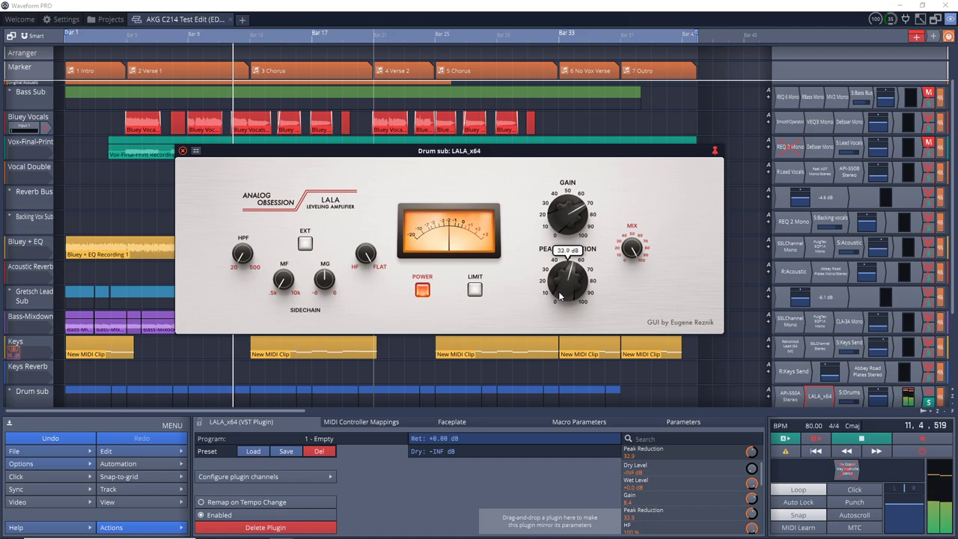
pyautogui.moveTo(559, 297); pyautogui.dragTo(559, 298)
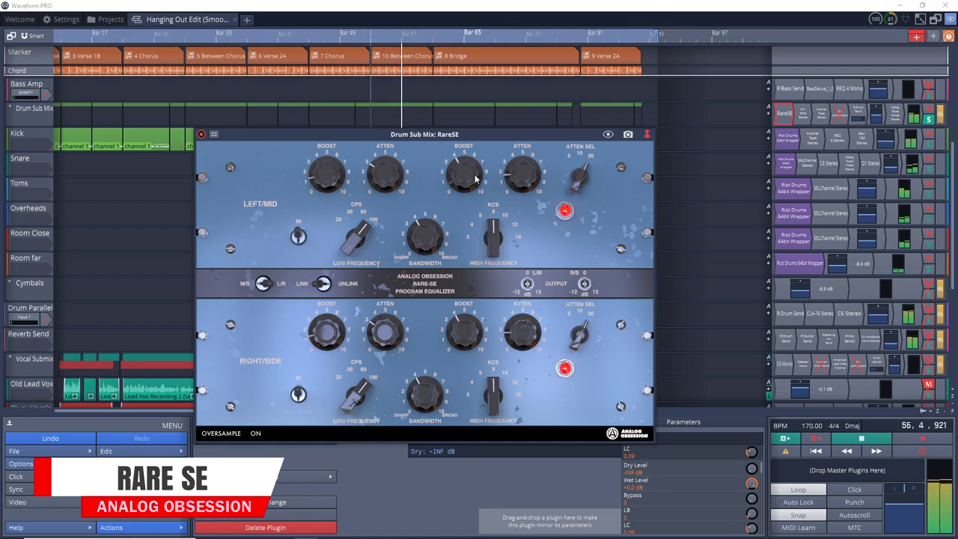
# Step: Compare the Drum Sub Mix RareSE bypassed and enabled during playback, leave it on, then stop playback
pyautogui.rightClick(781, 114)
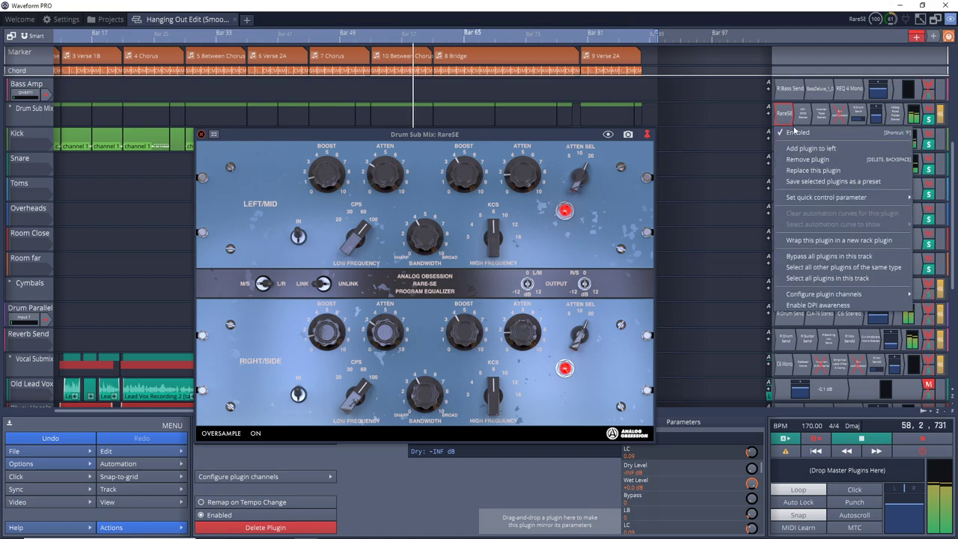
pyautogui.click(781, 114)
pyautogui.rightClick(786, 114)
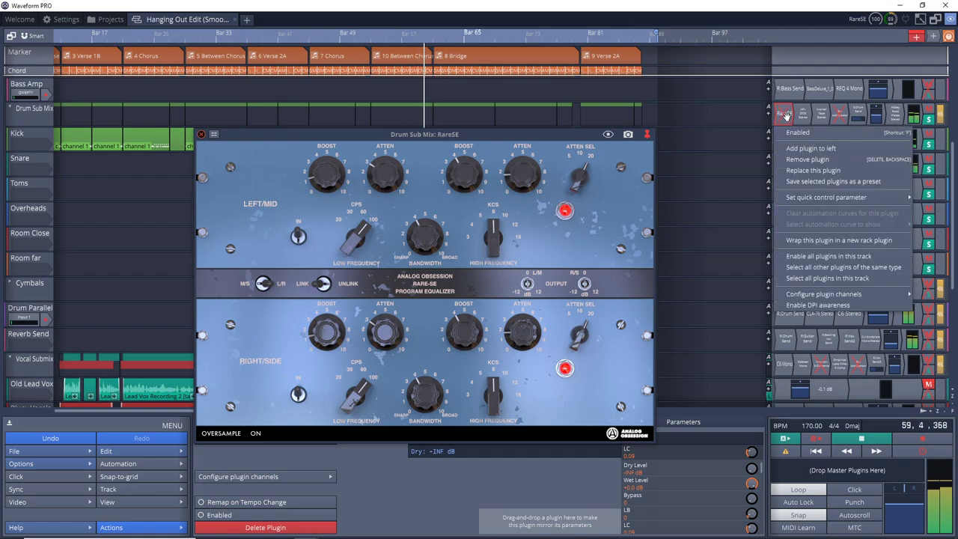
pyautogui.click(793, 133)
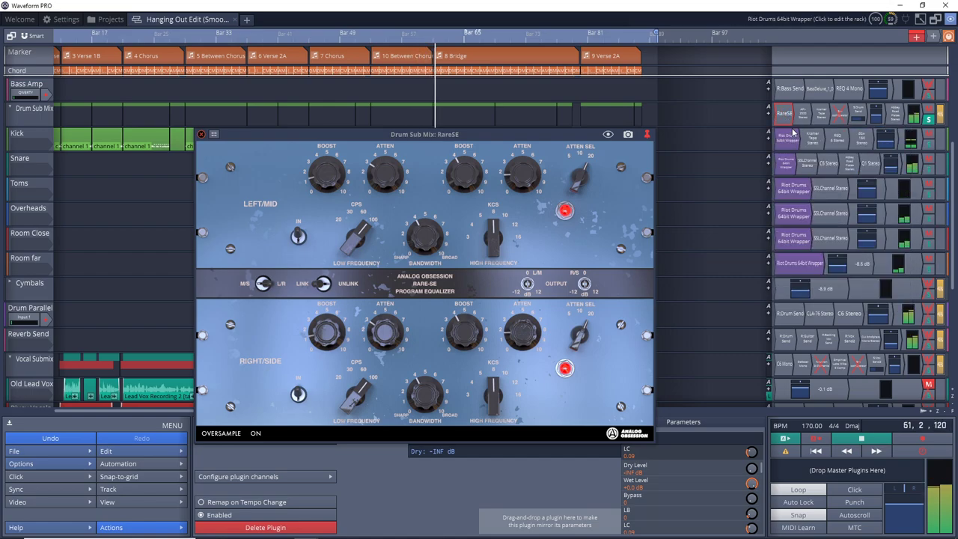
pyautogui.rightClick(784, 116)
pyautogui.click(792, 133)
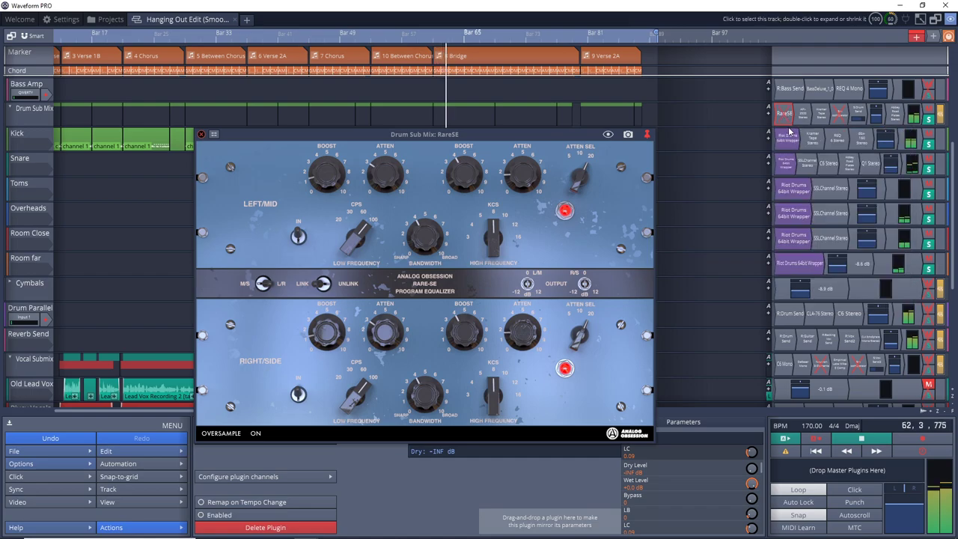
pyautogui.rightClick(784, 117)
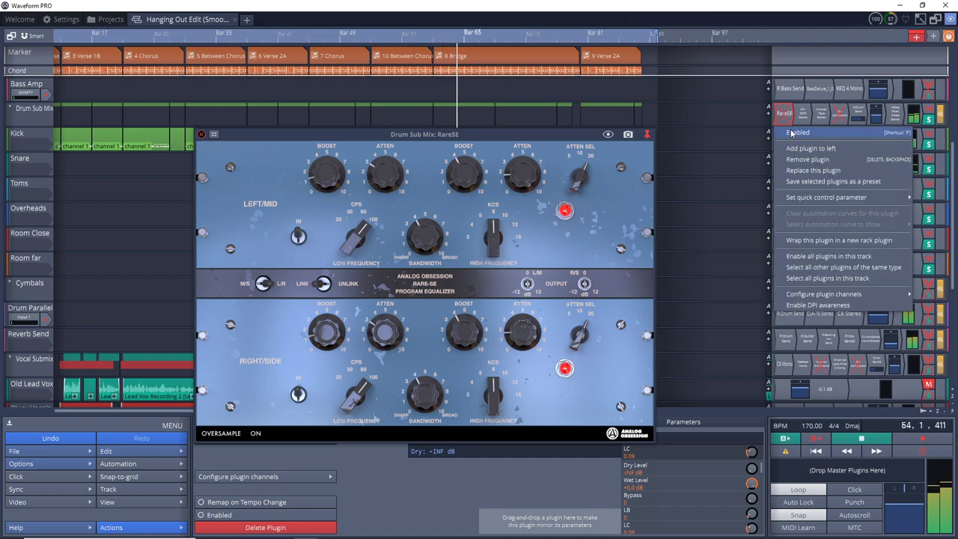
pyautogui.click(791, 133)
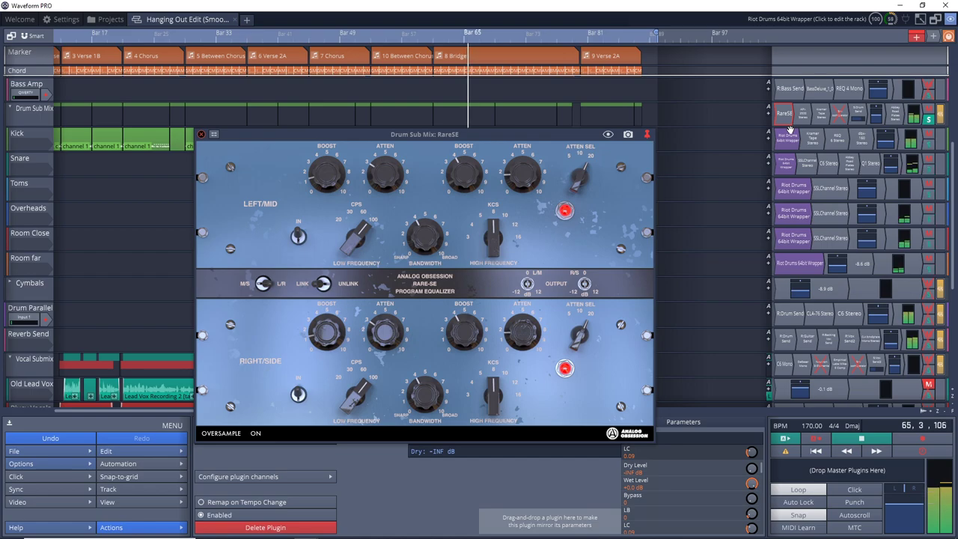
pyautogui.press('space')
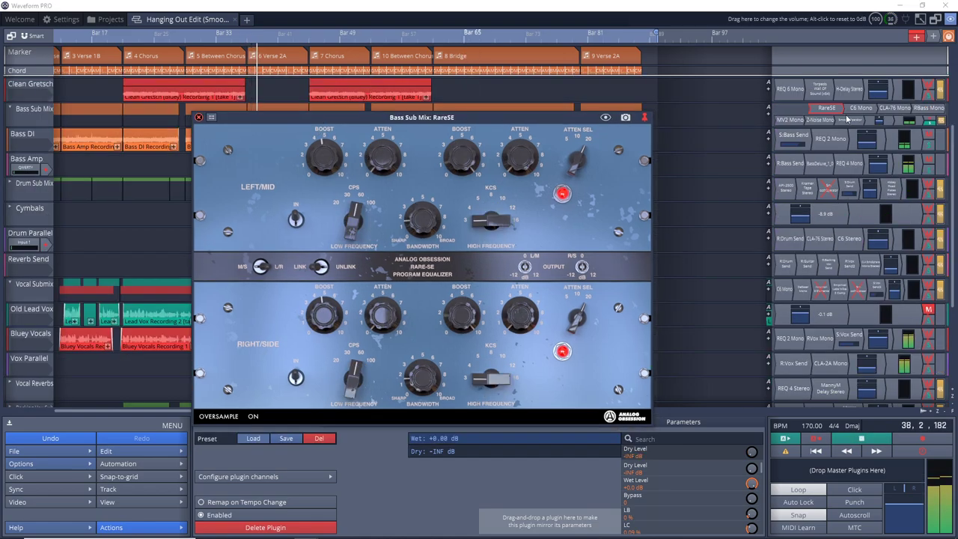
# Step: Compare the Bass Sub Mix RareSE bypassed and enabled, leave it on, then stop playback
pyautogui.rightClick(828, 109)
pyautogui.click(830, 121)
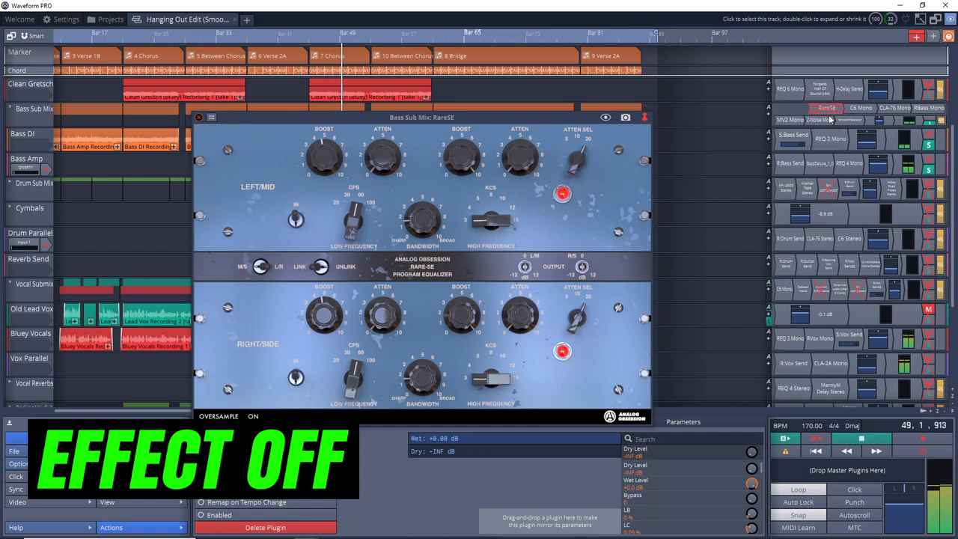
pyautogui.rightClick(830, 120)
pyautogui.press('Escape')
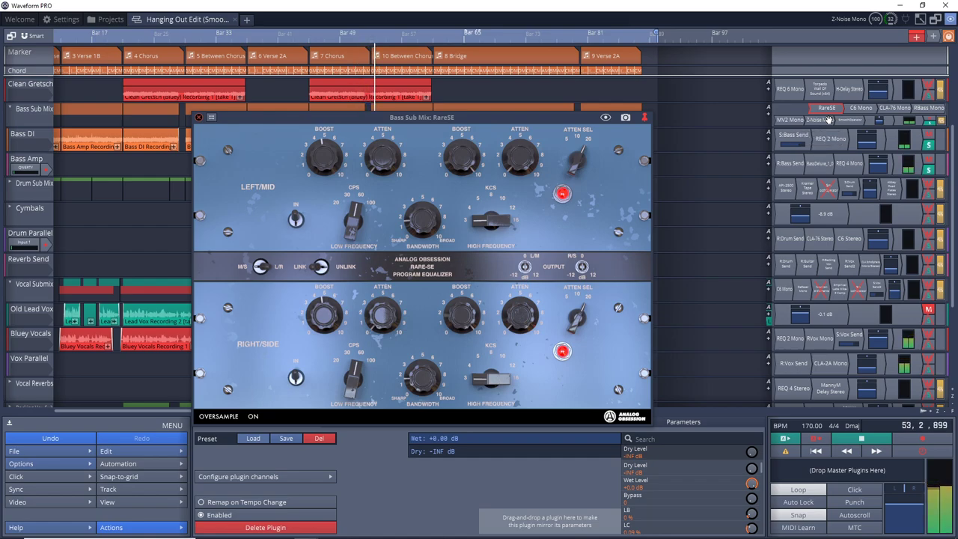
pyautogui.rightClick(828, 110)
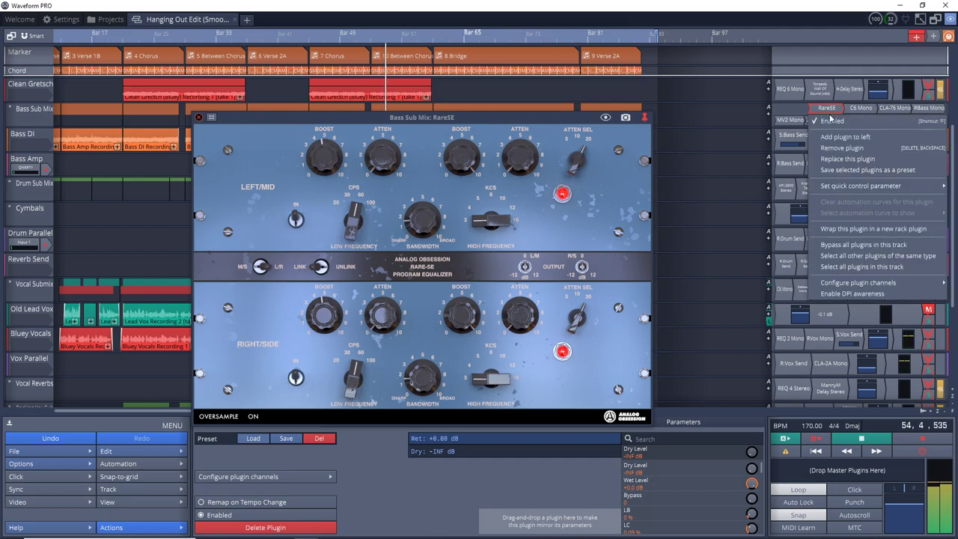
pyautogui.click(831, 122)
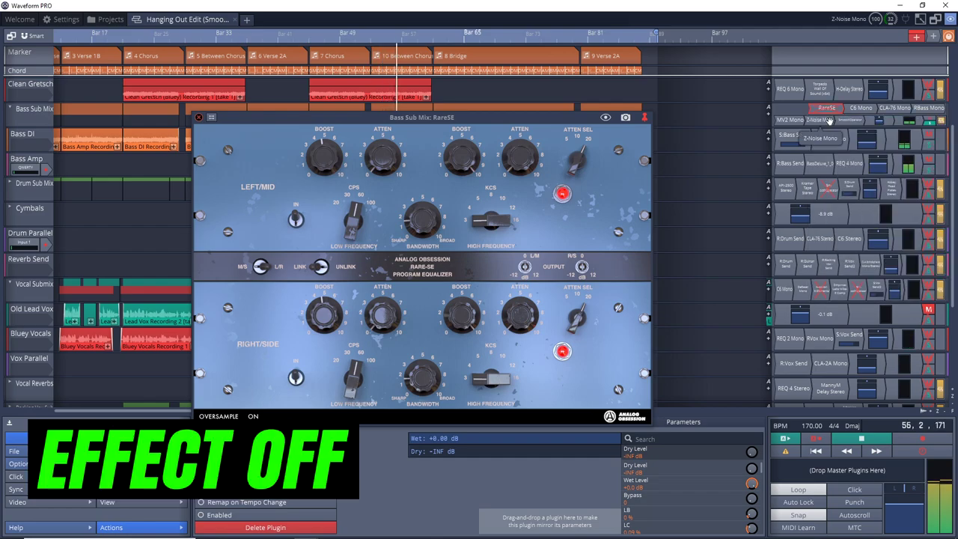
pyautogui.rightClick(828, 110)
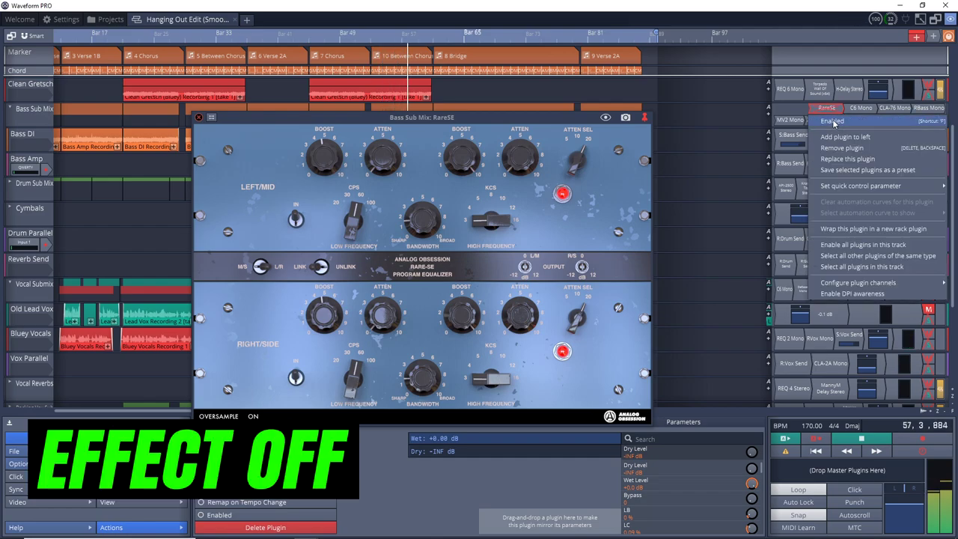
pyautogui.click(833, 122)
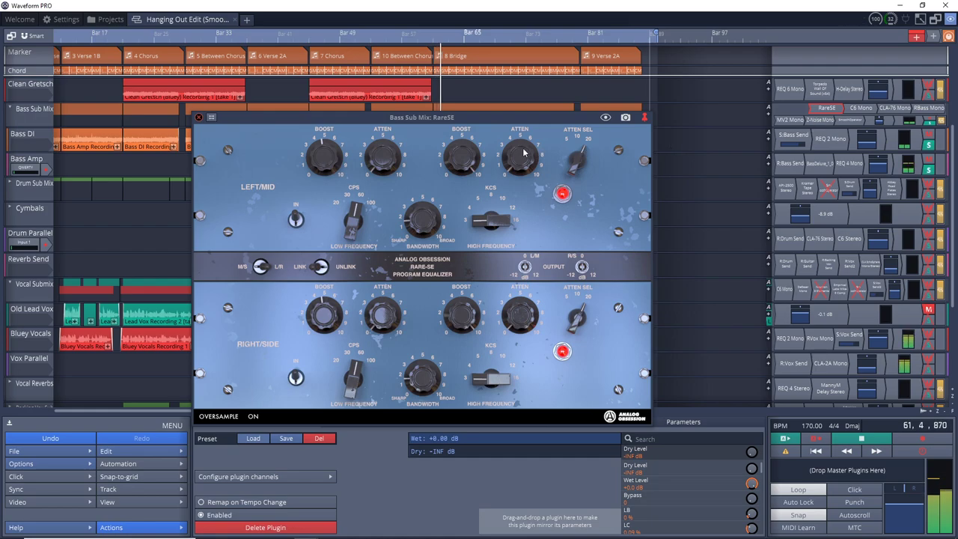
pyautogui.press('space')
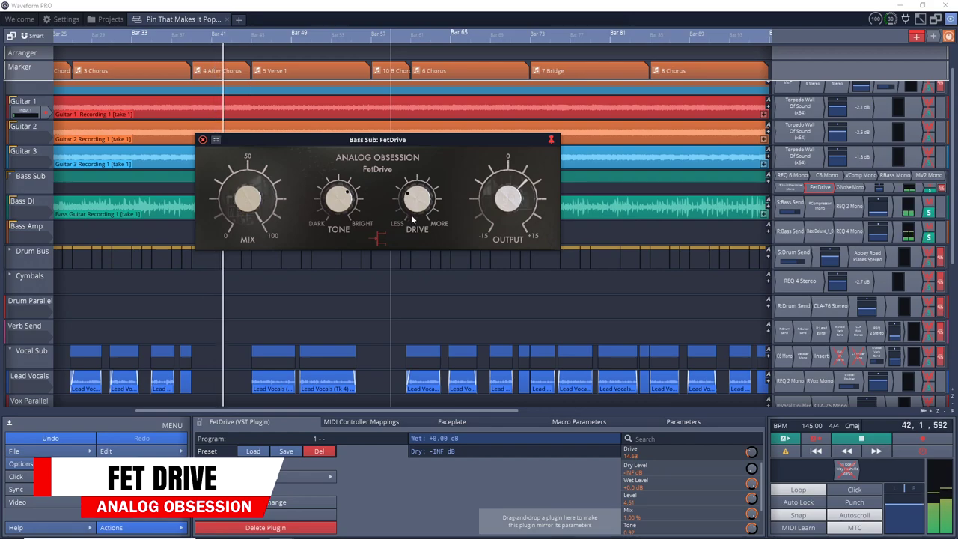
# Step: Raise the Bass Sub FetDrive DRIVE from near minimum to about 33.66
pyautogui.click(339, 199)
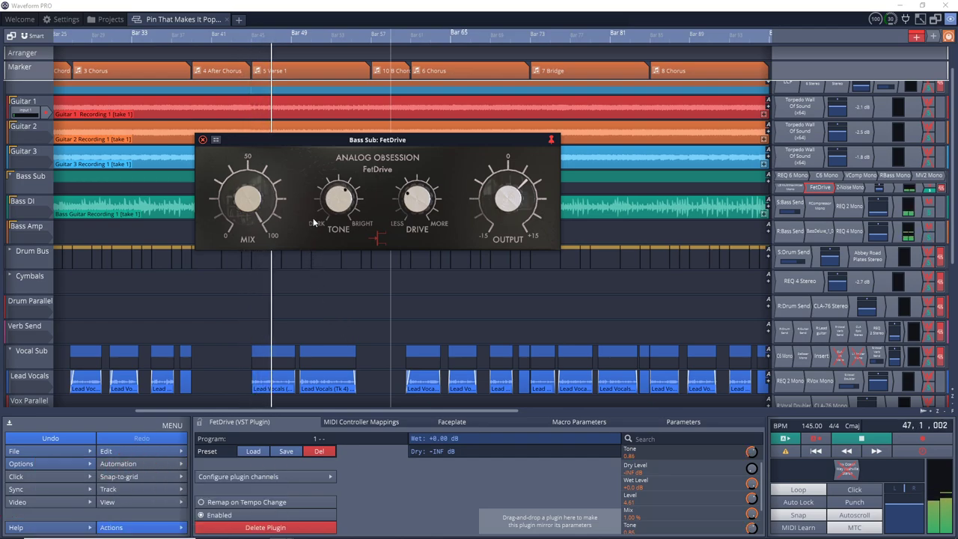
pyautogui.moveTo(416, 196)
pyautogui.mouseDown()
pyautogui.moveTo(410, 251)
pyautogui.moveTo(413, 237)
pyautogui.mouseUp()
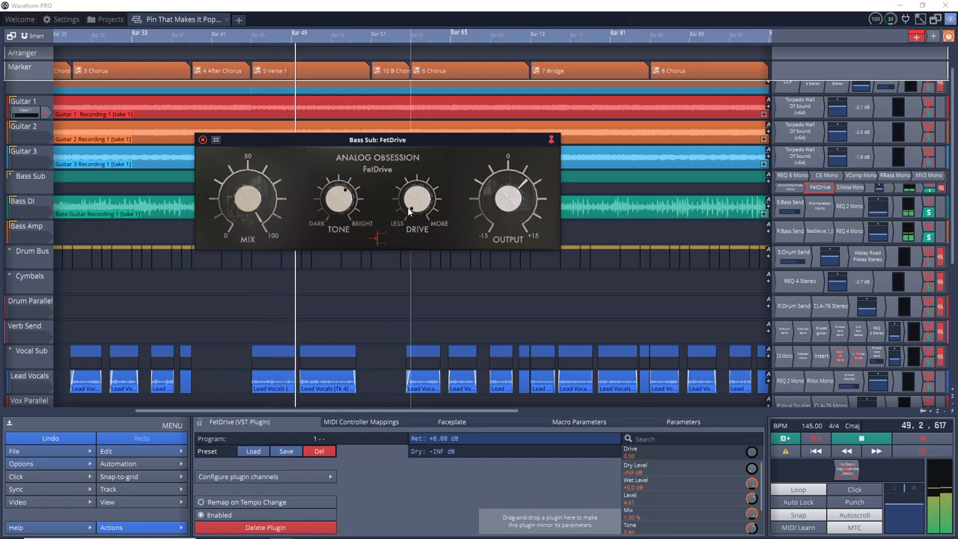
pyautogui.moveTo(398, 186); pyautogui.dragTo(392, 116)
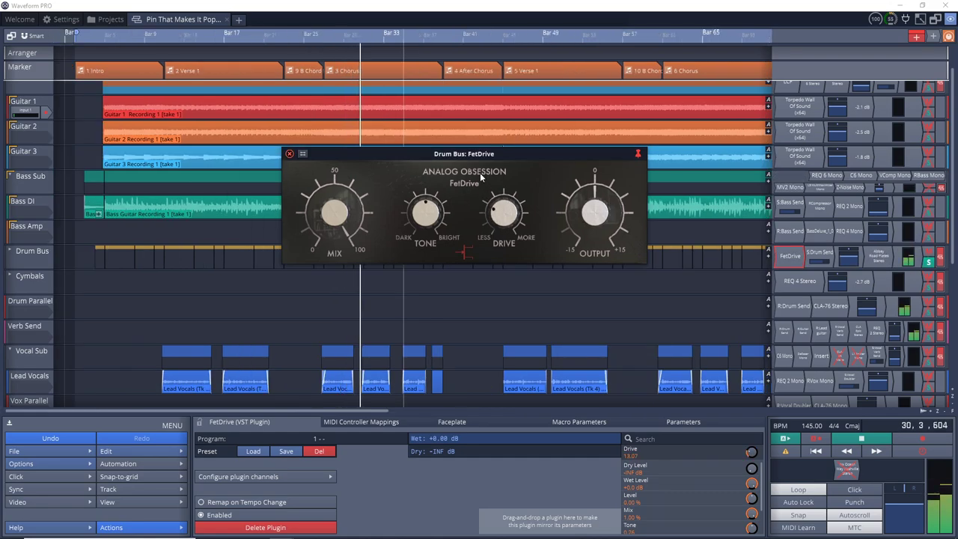
# Step: Push up the Drum Bus FetDrive's drive and brighten its tone
pyautogui.moveTo(480, 172); pyautogui.dragTo(477, 142)
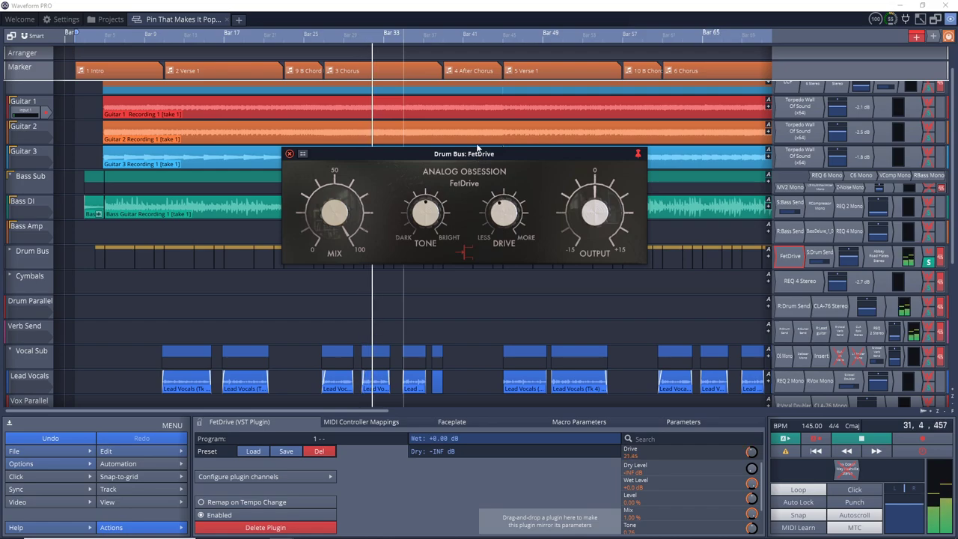
pyautogui.moveTo(477, 142); pyautogui.dragTo(477, 127)
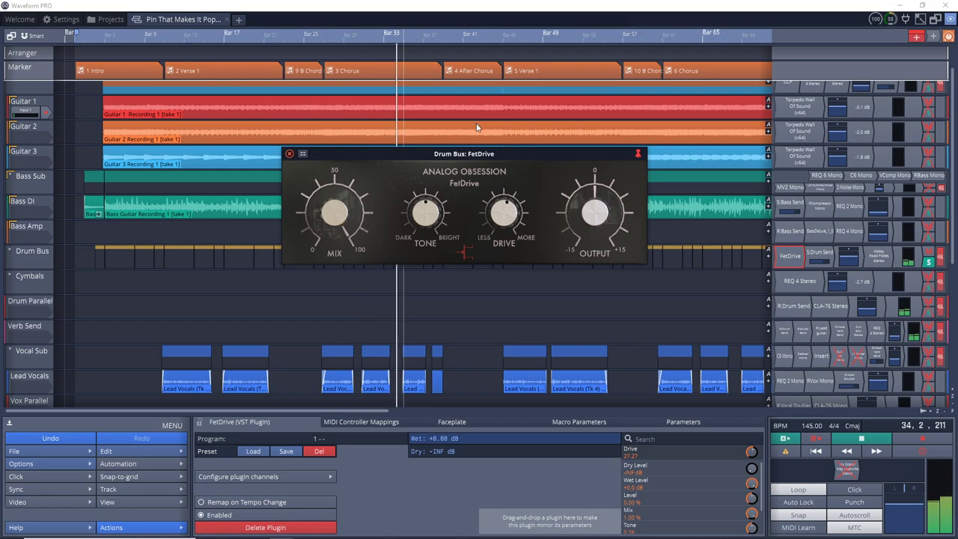
pyautogui.moveTo(412, 213); pyautogui.dragTo(408, 192)
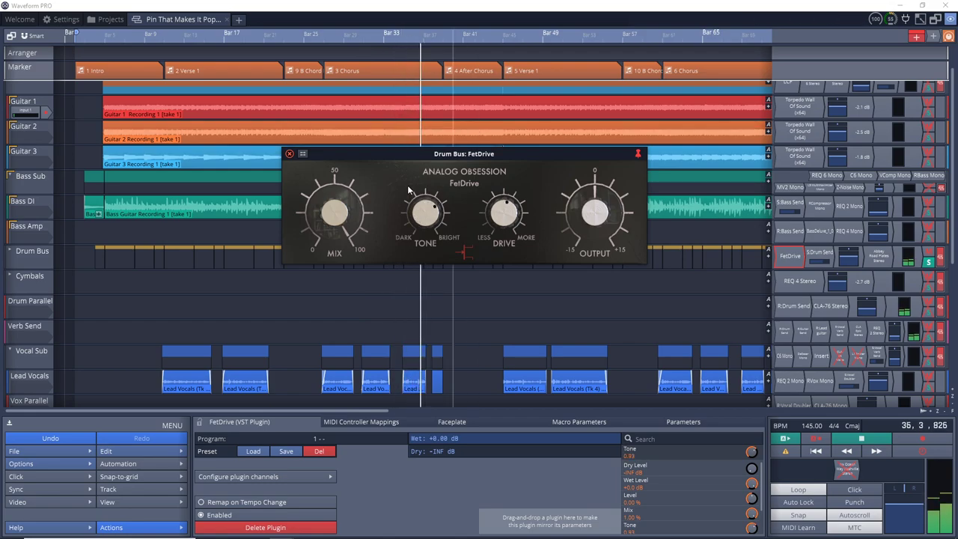
pyautogui.moveTo(517, 209); pyautogui.dragTo(508, 226)
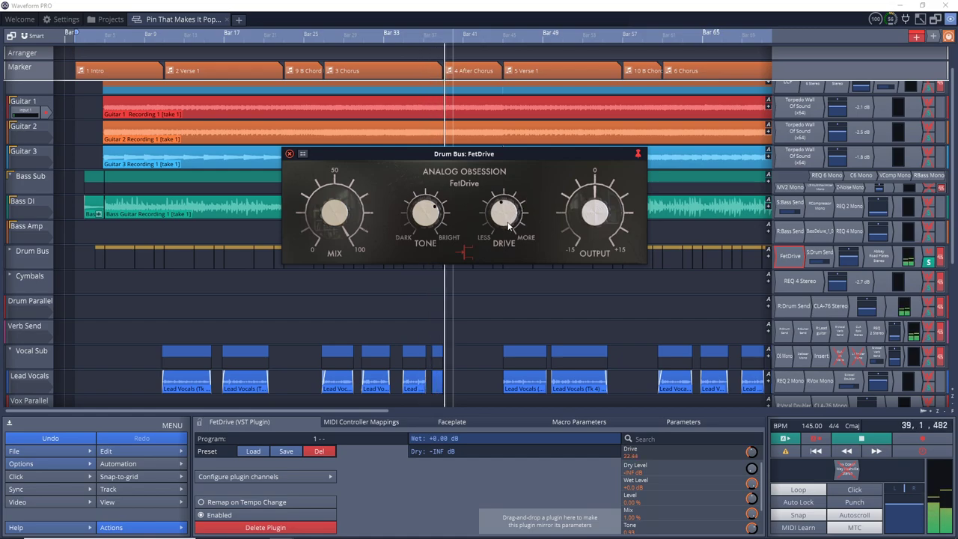
pyautogui.moveTo(414, 215); pyautogui.dragTo(415, 207)
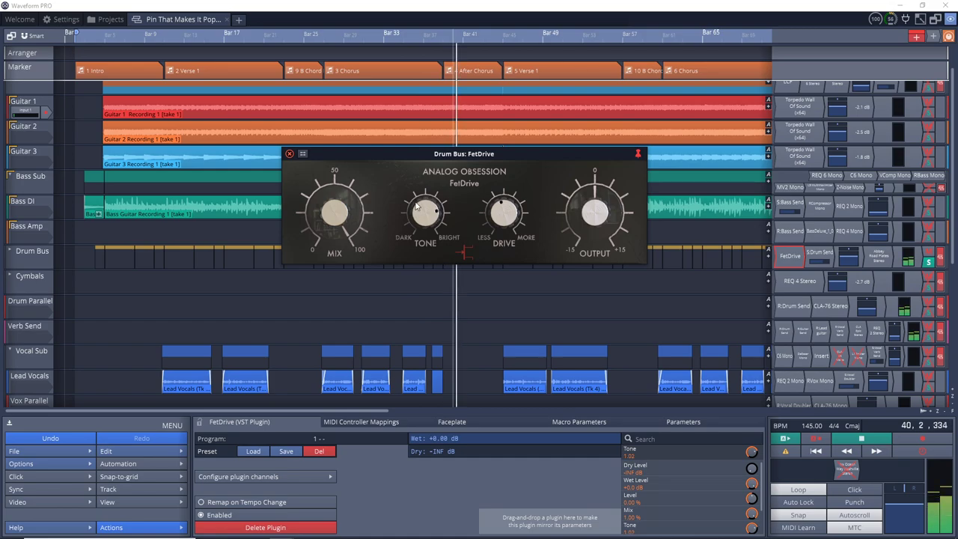
# Step: Briefly pull back the Mix to blend in dry signal, then set Drive to 50
pyautogui.click(502, 215)
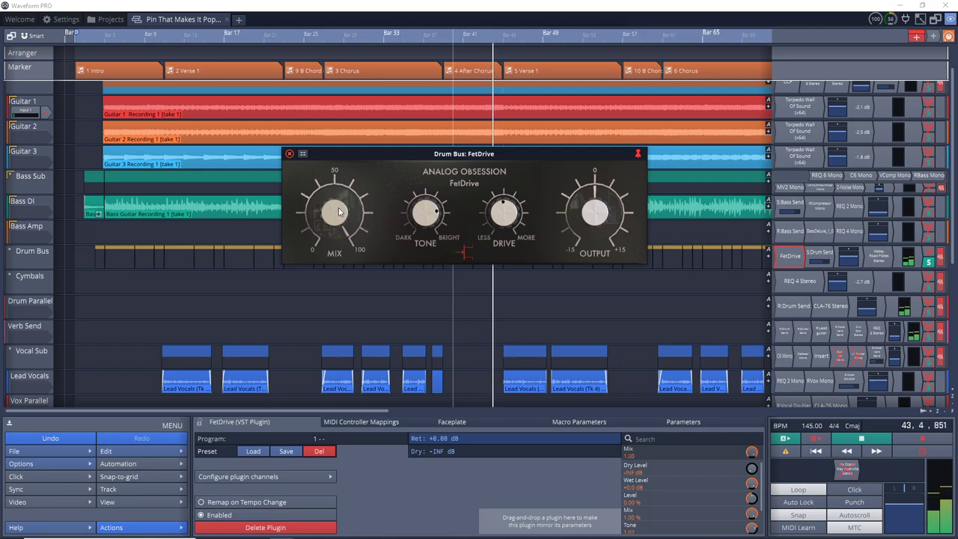
pyautogui.moveTo(334, 216)
pyautogui.mouseDown()
pyautogui.moveTo(330, 354)
pyautogui.moveTo(310, 250)
pyautogui.moveTo(318, 204)
pyautogui.mouseUp()
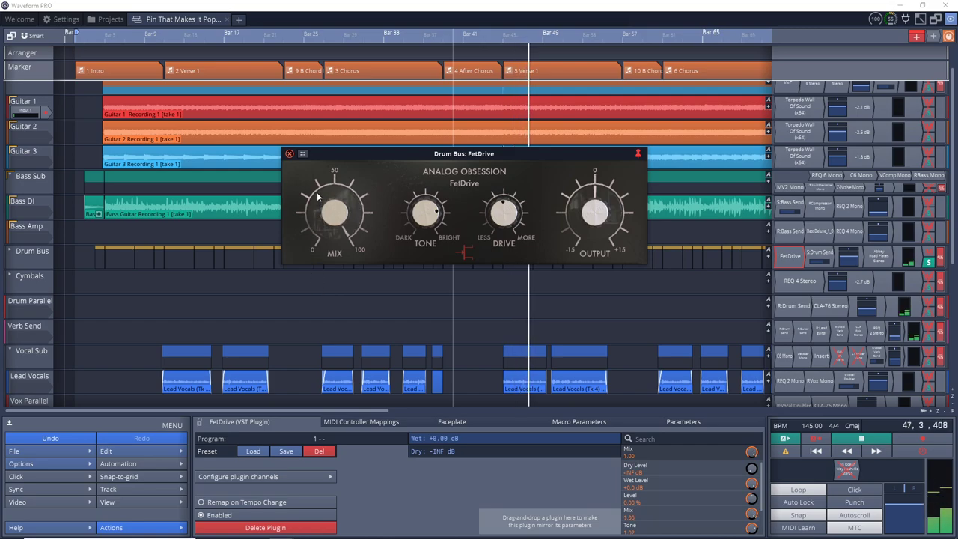
pyautogui.click(491, 207)
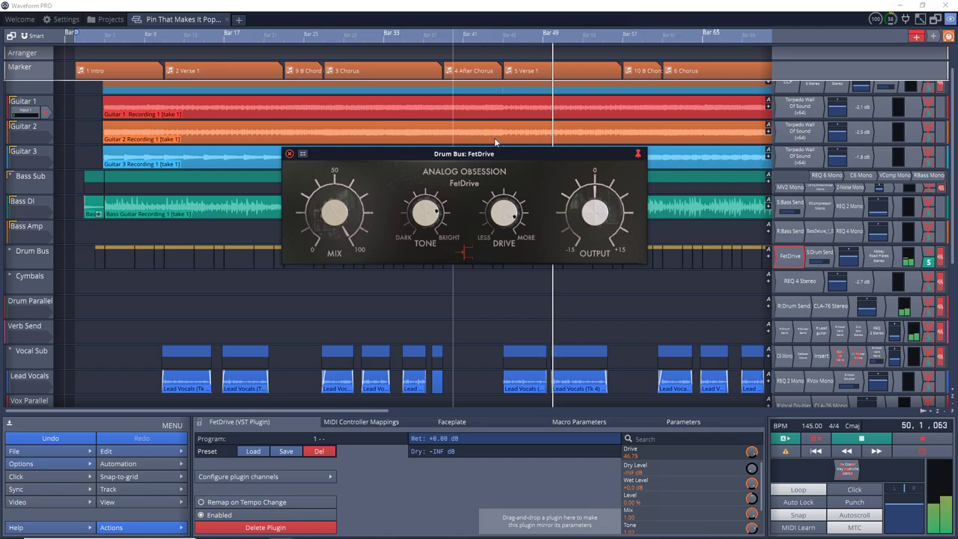
pyautogui.moveTo(491, 208); pyautogui.dragTo(502, 109)
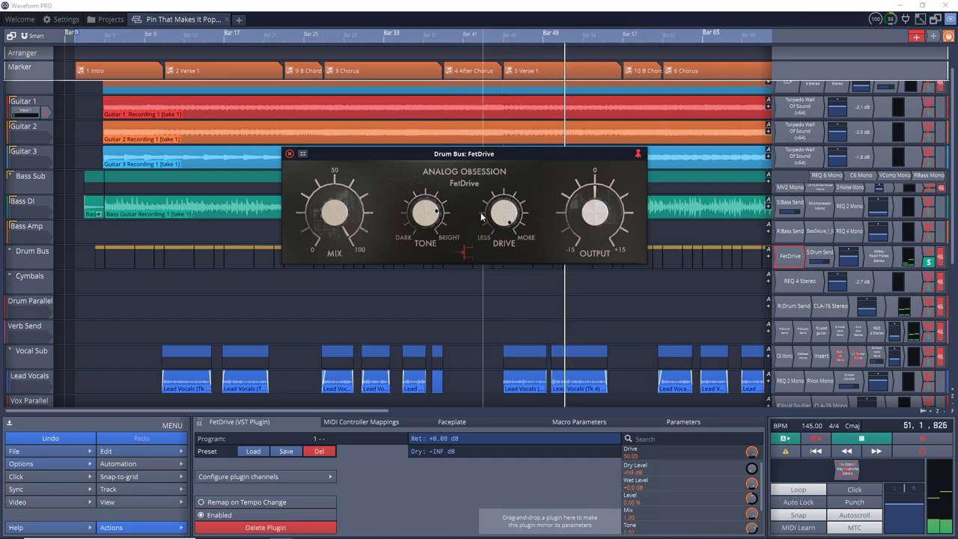